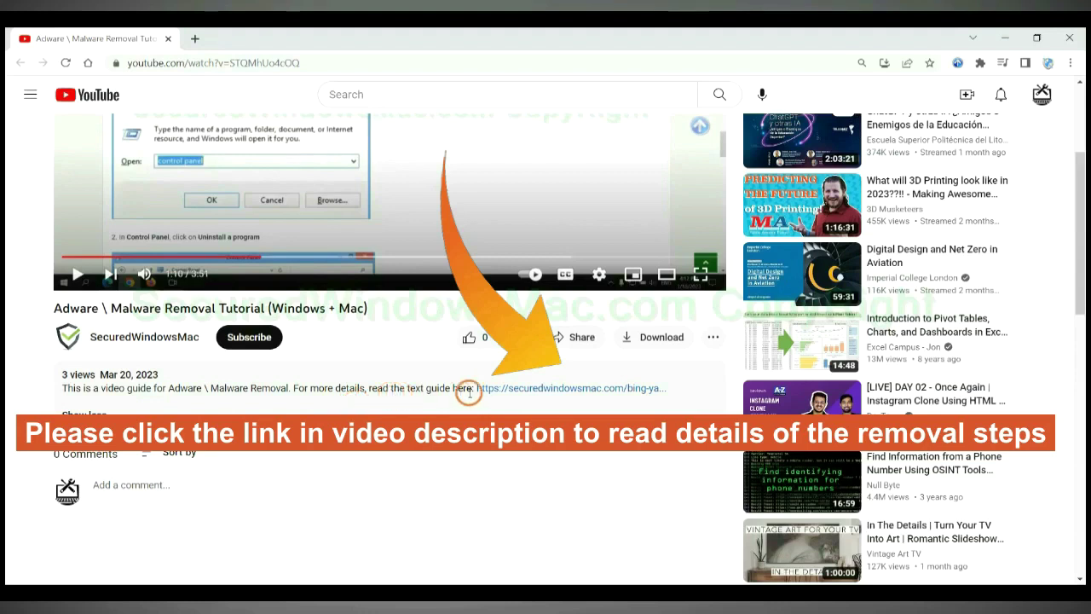
- Open the text guide linked in the video description and review its Instant Automatic Removal section
click(520, 391)
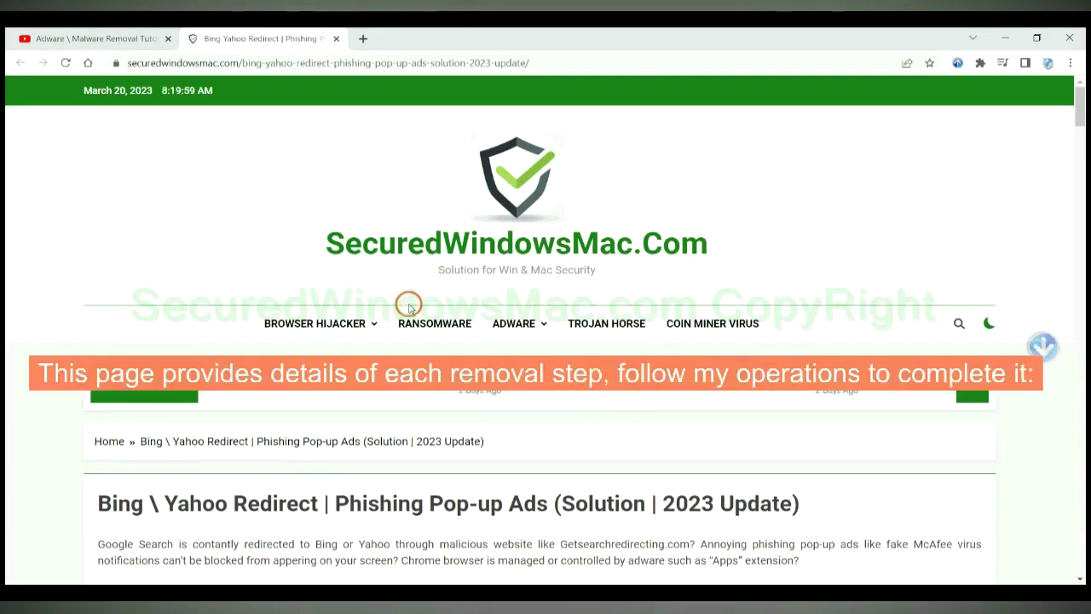
scroll(729, 285, down, 8)
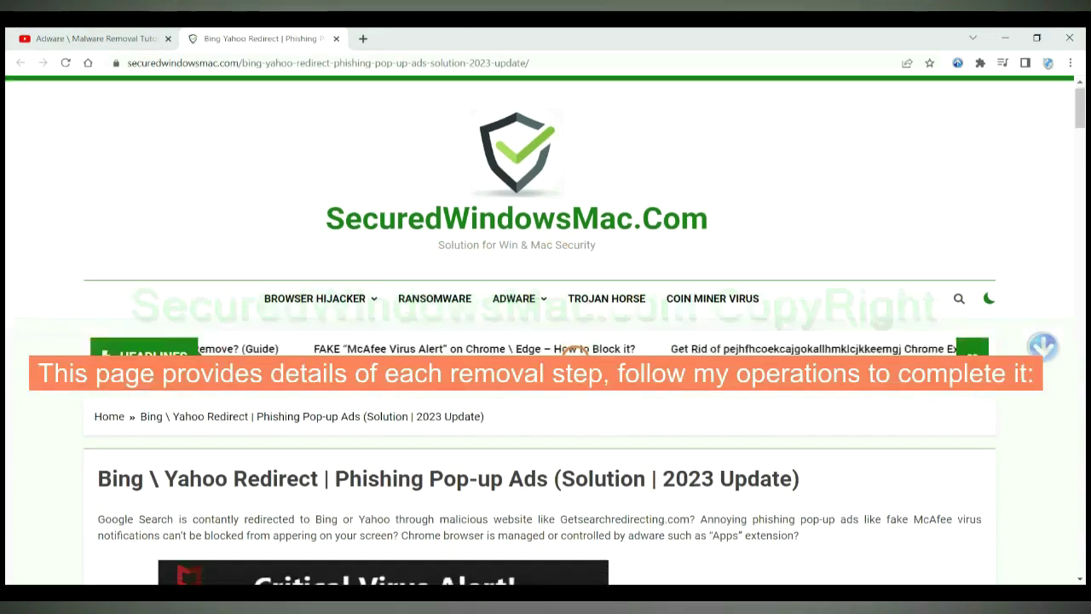
scroll(594, 376, down, 10)
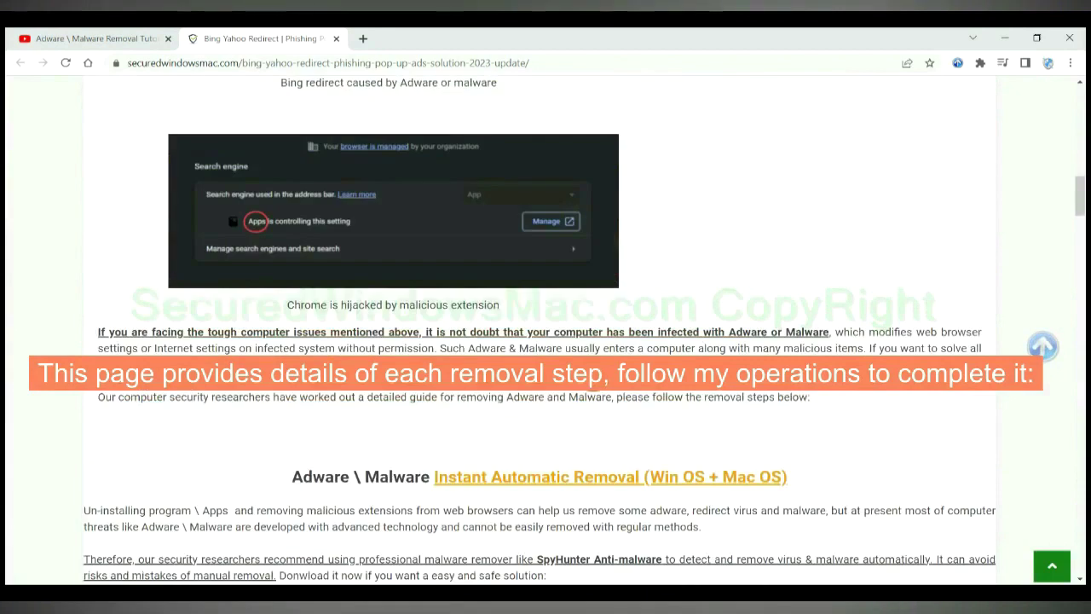
scroll(594, 376, down, 2)
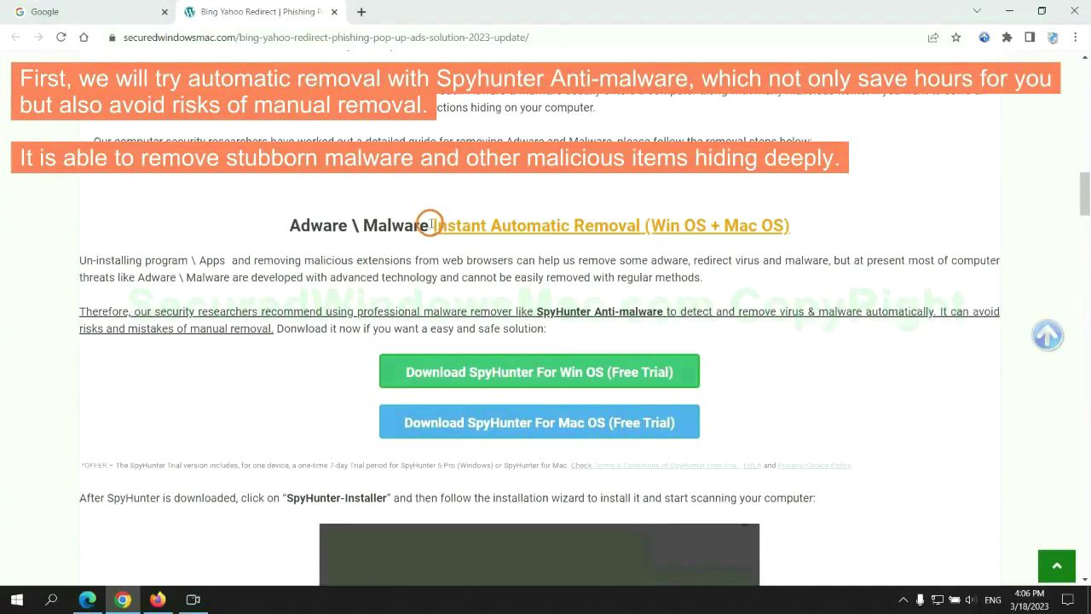
drag(432, 225, 640, 225)
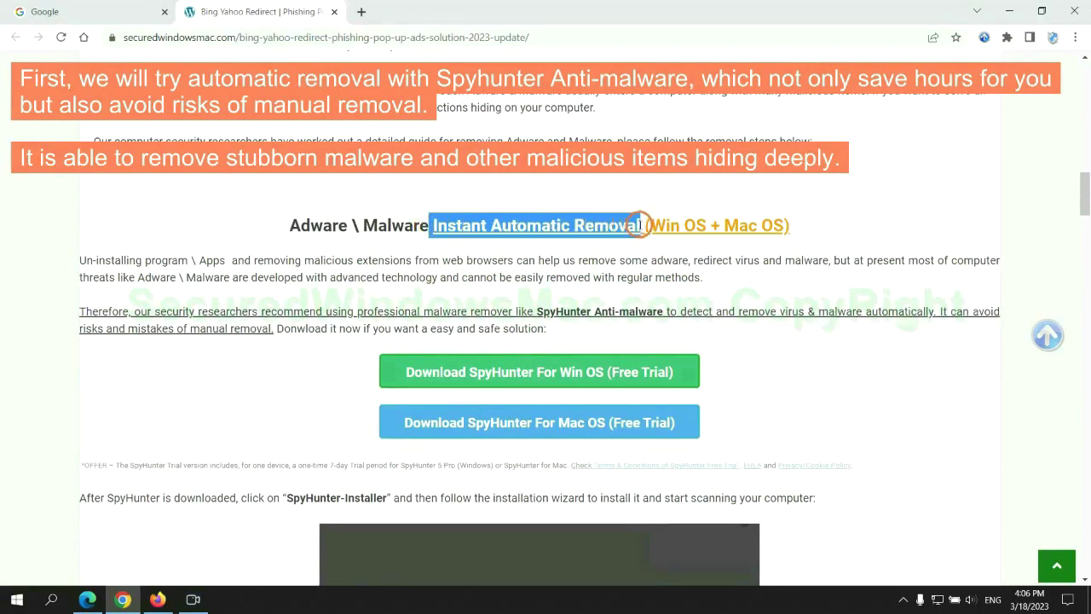
click(541, 188)
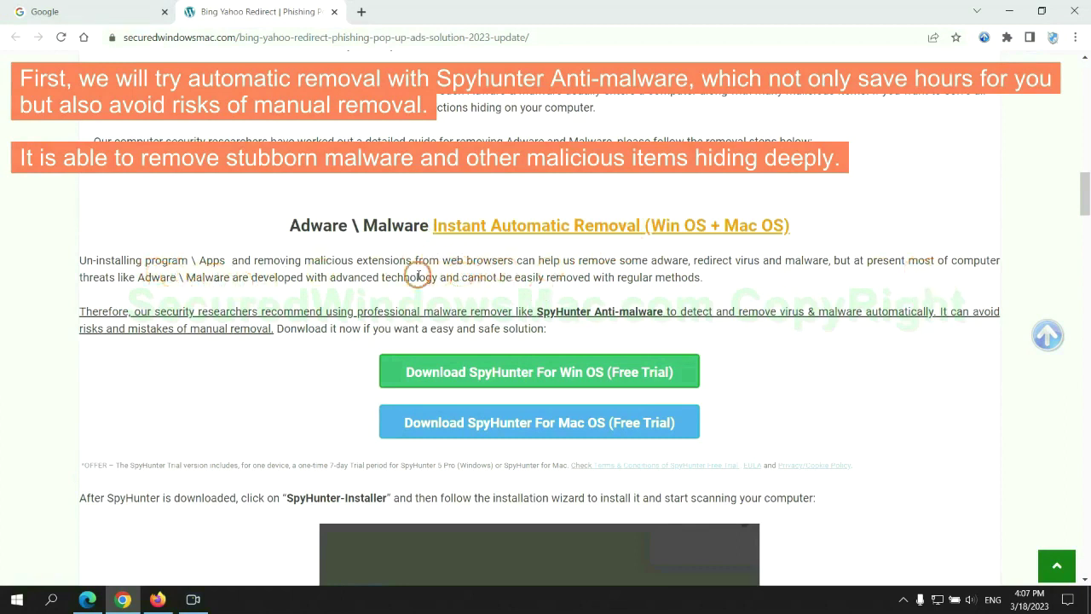
- Download the SpyHunter free trial for Win OS from the guide and keep the installer file
scroll(542, 309, down, 1)
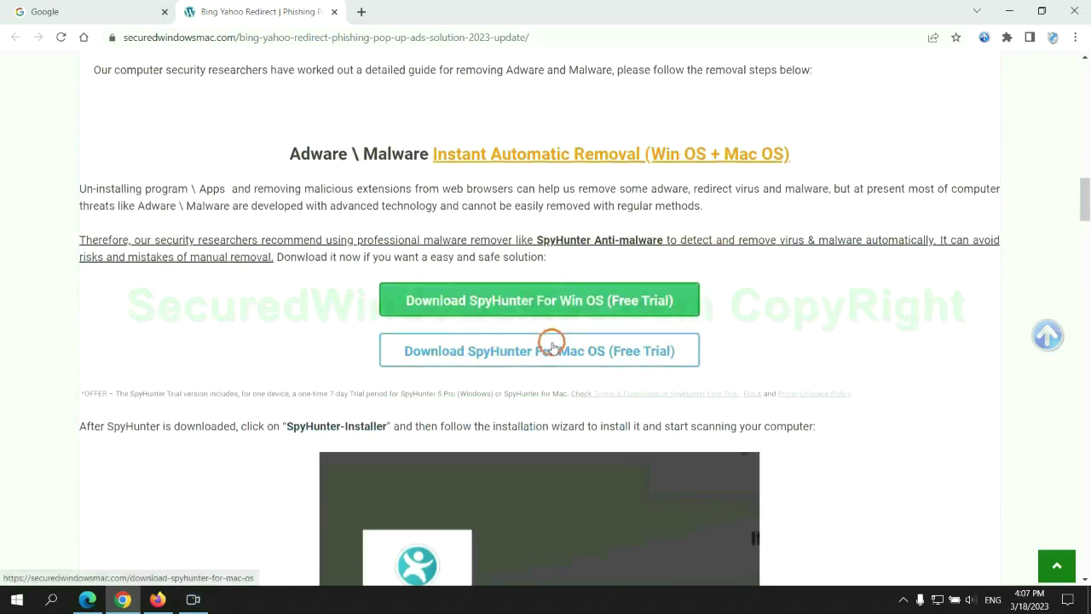
scroll(551, 343, down, 1)
scroll(542, 321, down, 1)
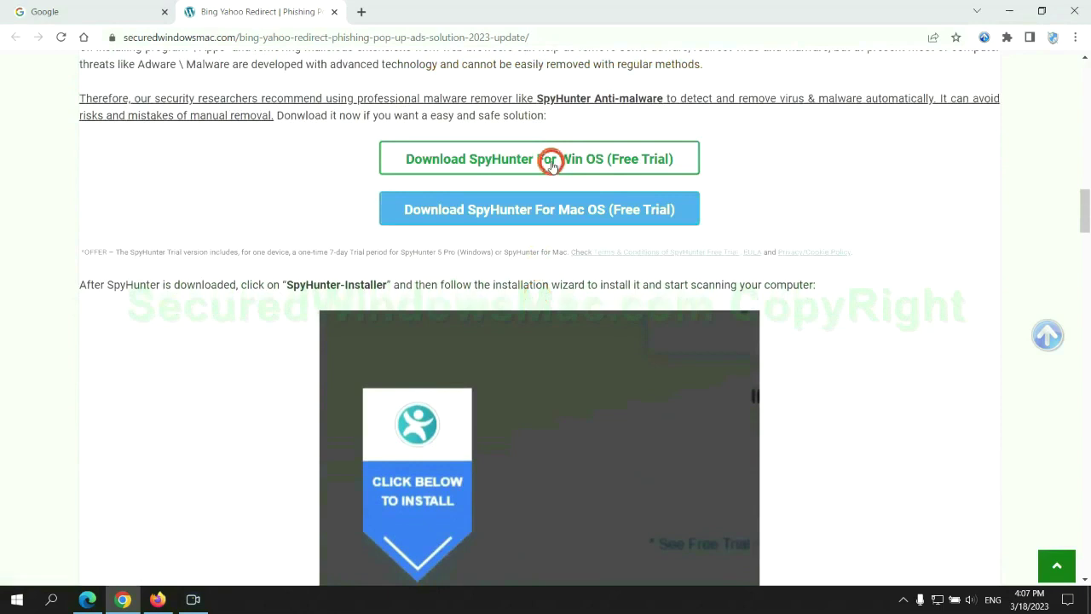
click(551, 162)
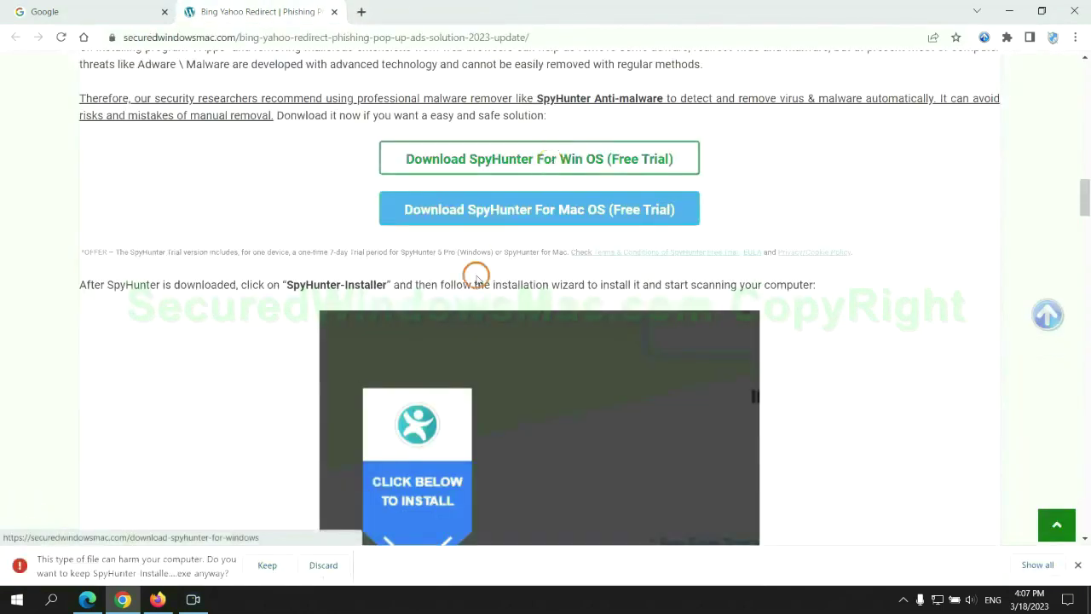
click(267, 564)
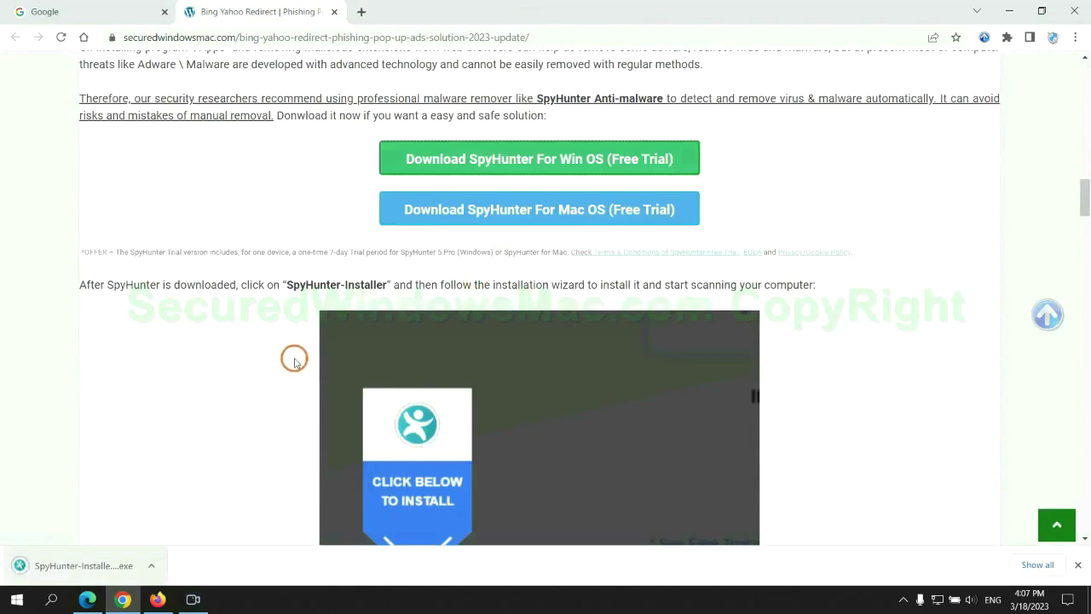
- Run the downloaded SpyHunter installer, continue to the license agreement, and accept the EULA and Privacy Policy
click(105, 565)
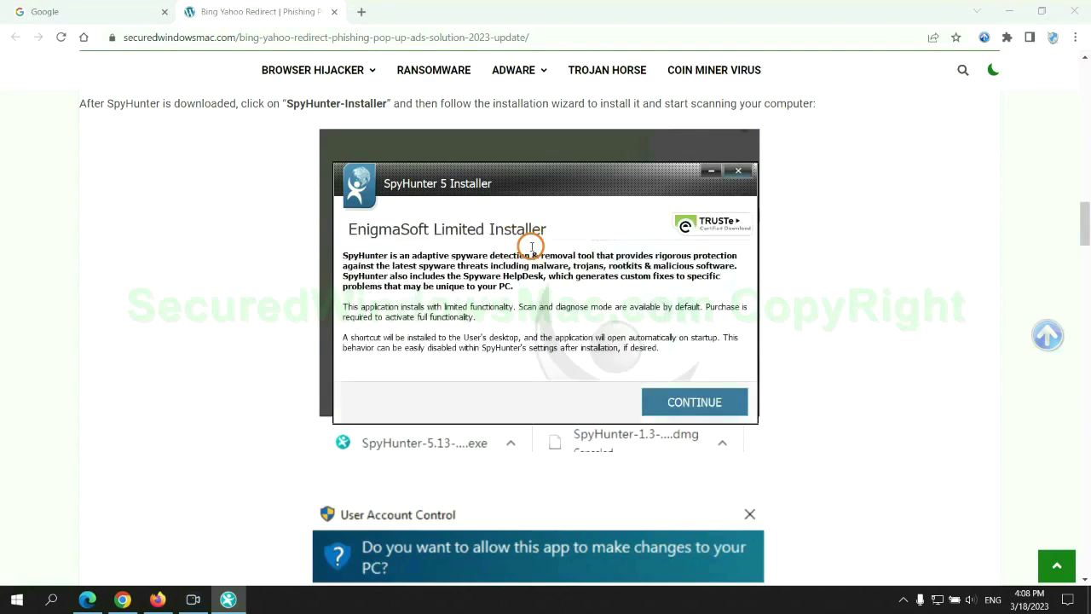
click(717, 401)
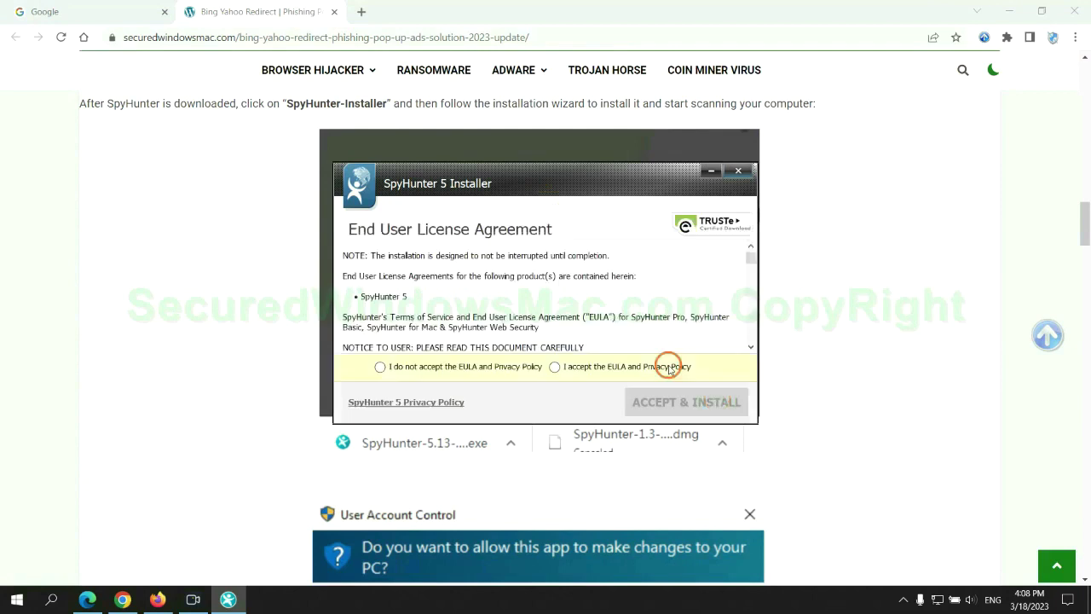
click(554, 367)
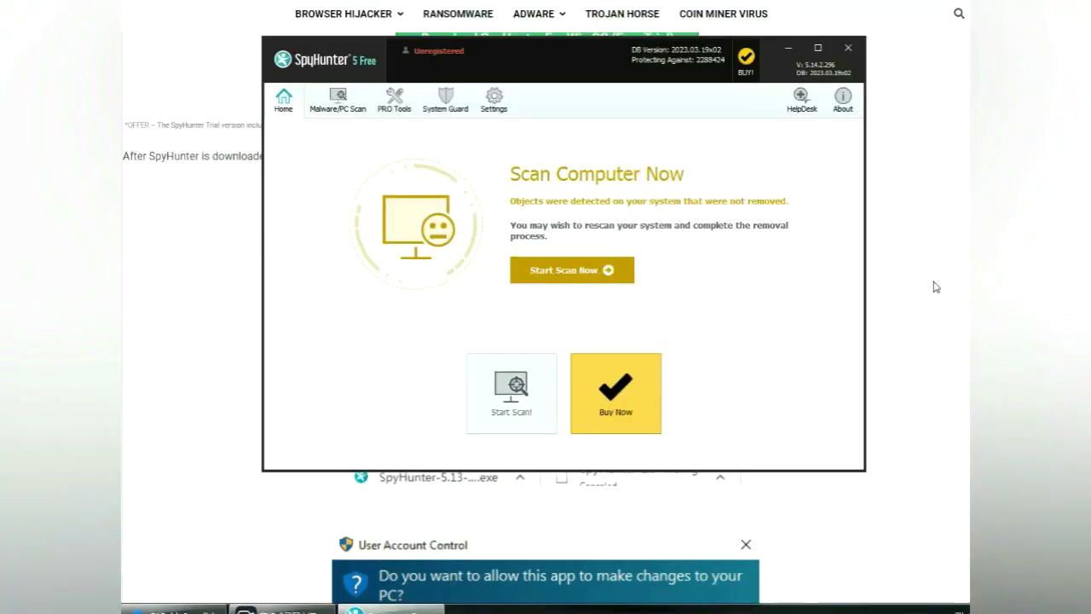
- Scan the computer with SpyHunter and proceed from the detected malware to the 7-day free trial
click(572, 269)
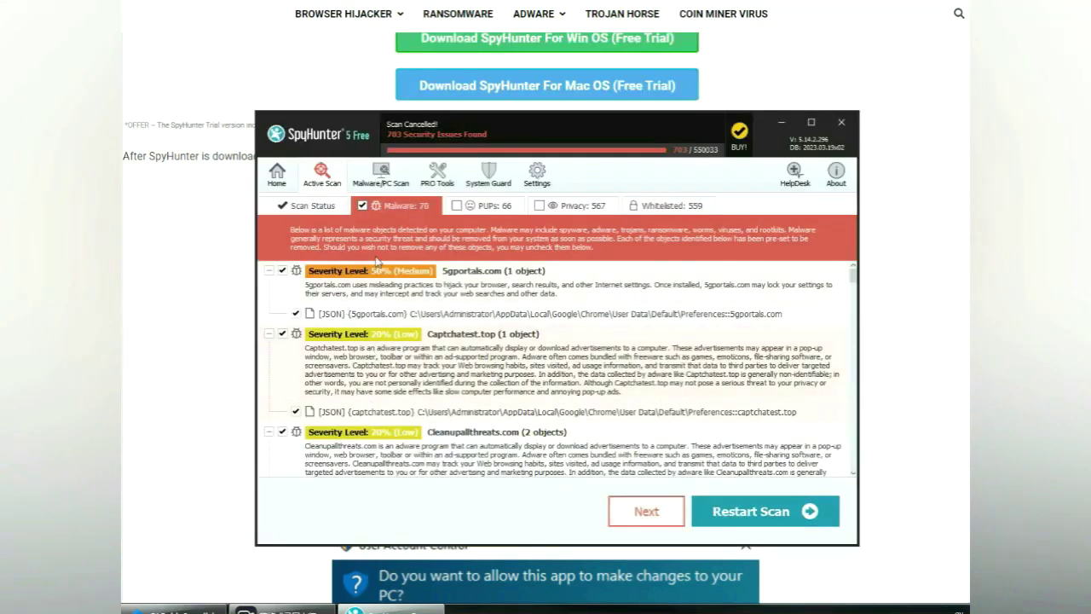
click(668, 517)
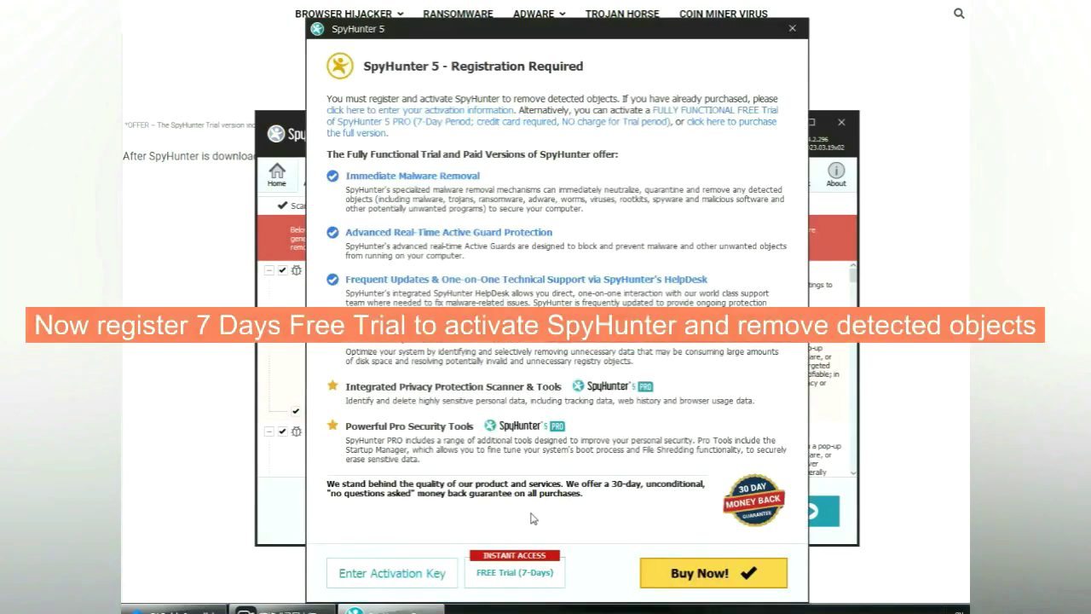
click(515, 573)
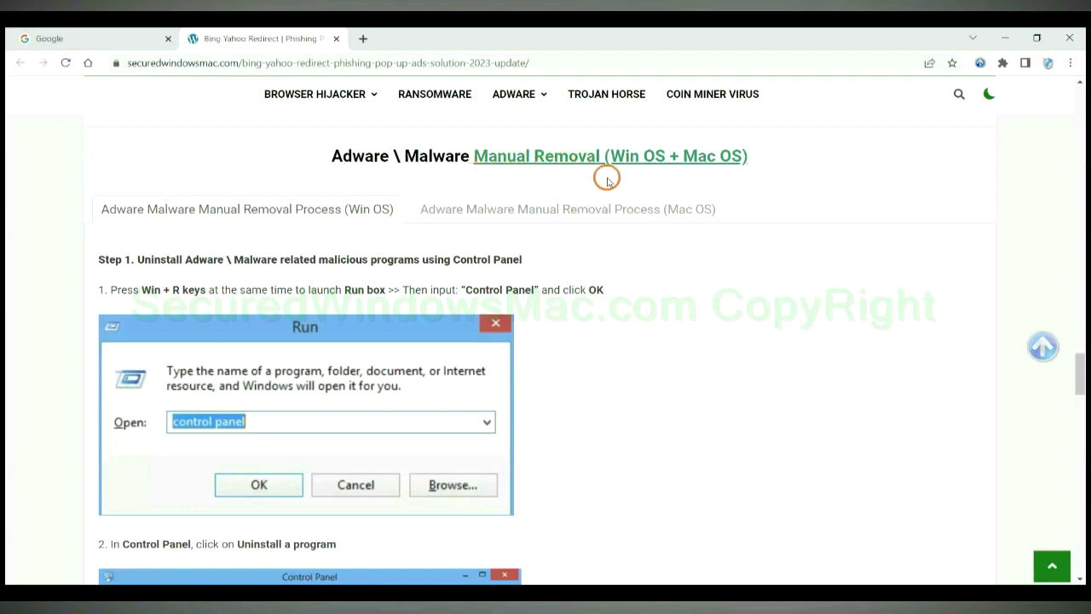
- Show the guide's manual removal process for Mac OS and read STEP 1 on deleting malicious apps
drag(617, 158, 666, 156)
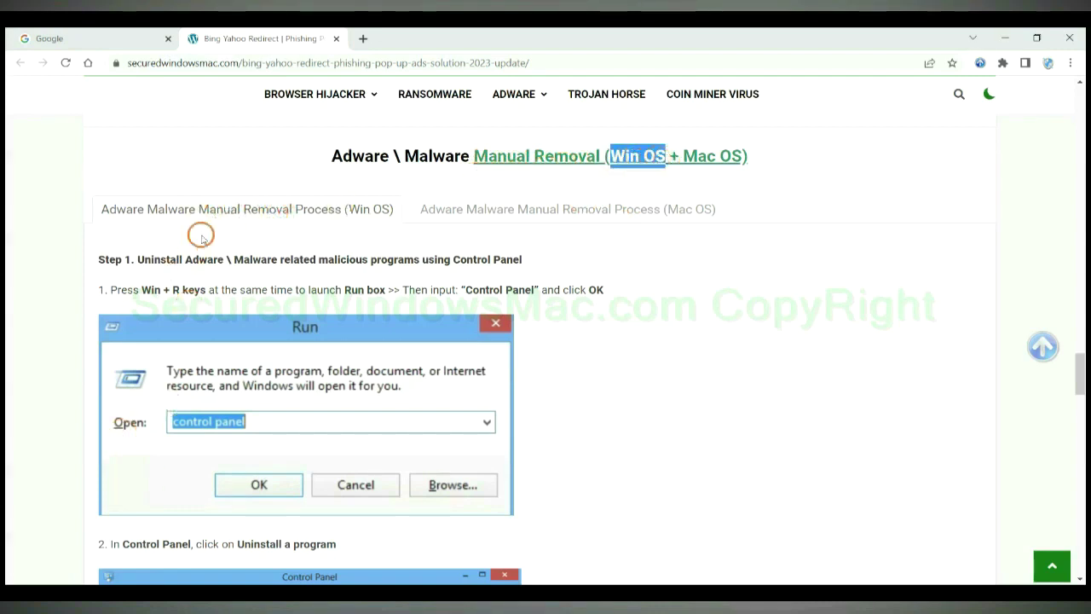
drag(682, 156, 744, 156)
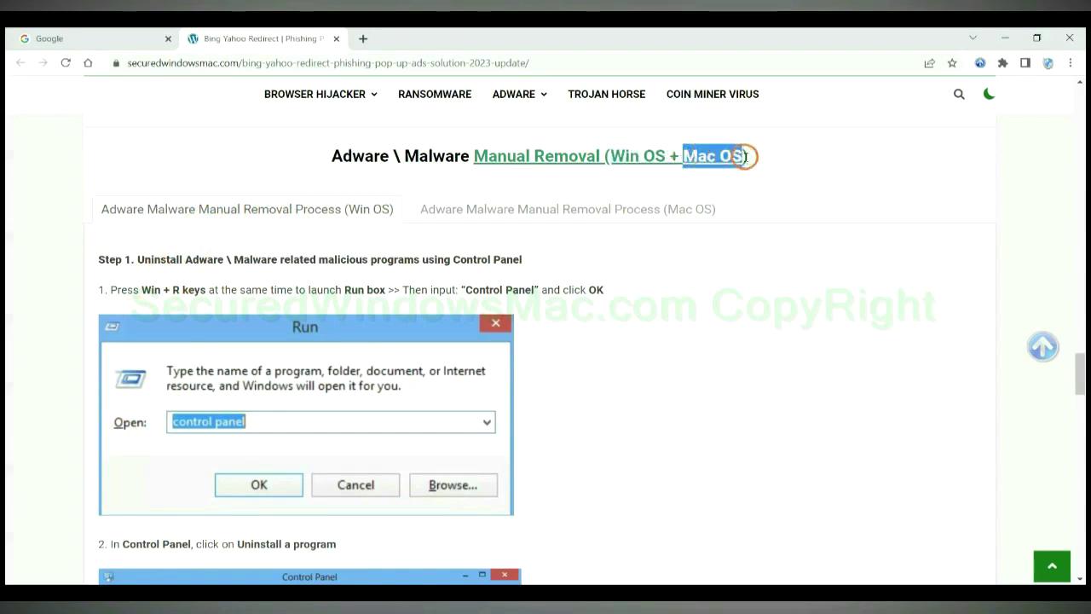
click(560, 207)
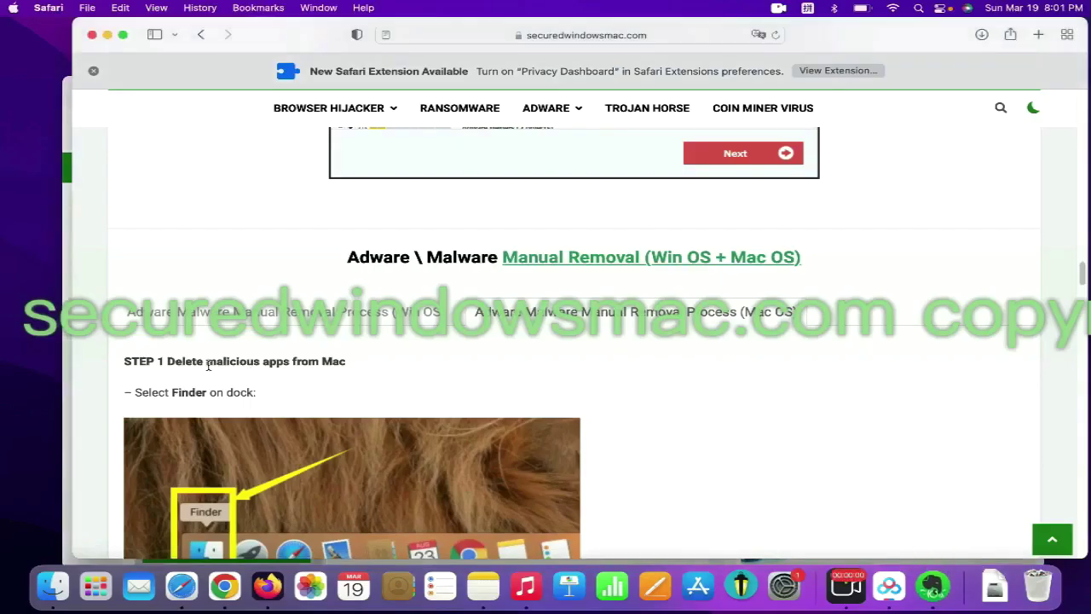
drag(170, 361, 278, 361)
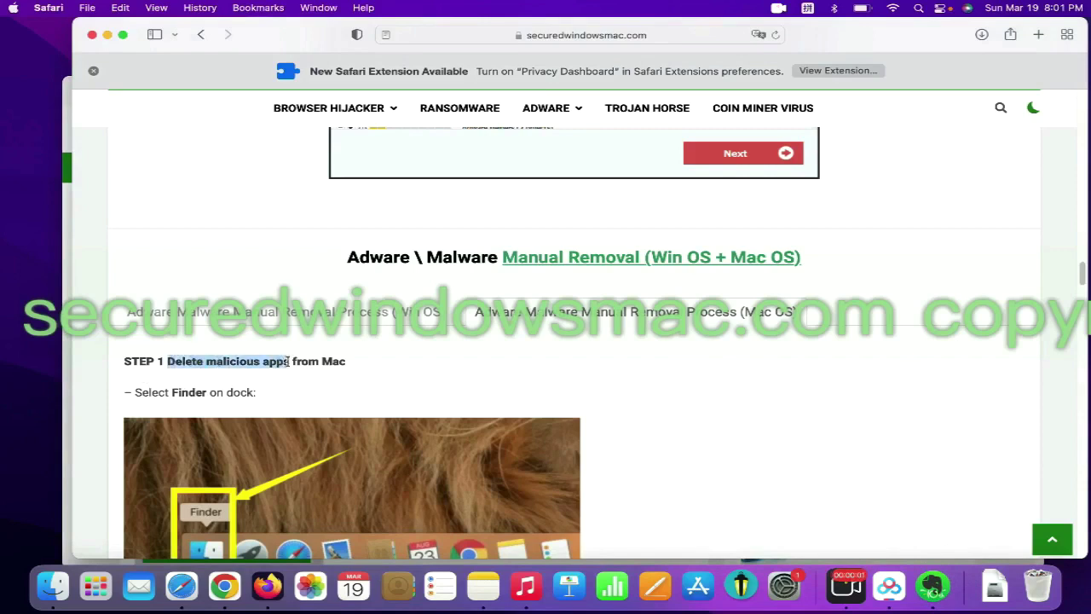
click(757, 379)
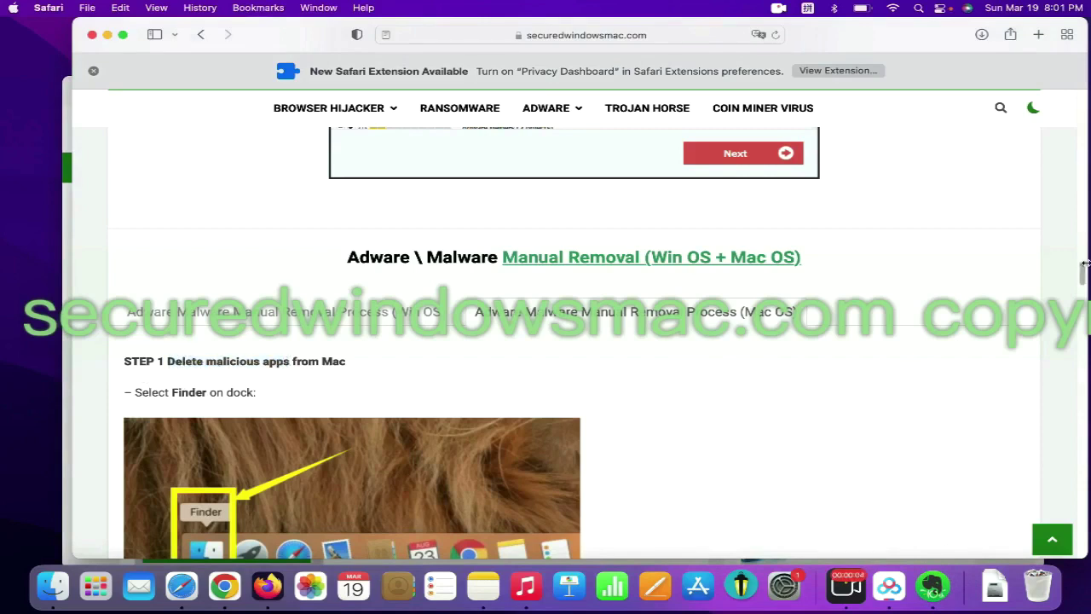
scroll(201, 316, down, 5)
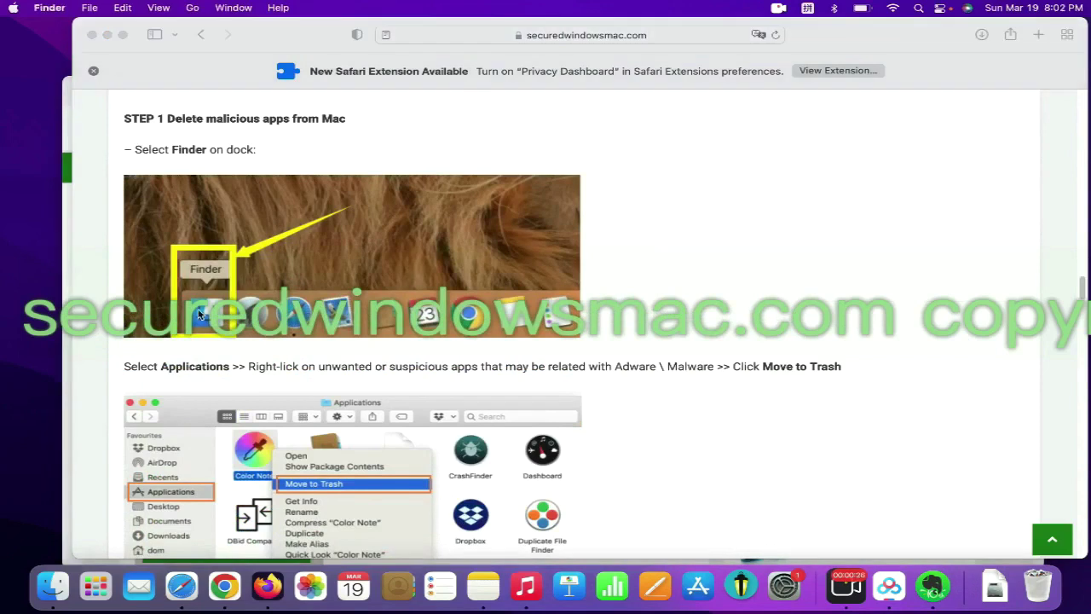
- Switch to Finder, show the BeeCut app's options in the Applications folder, and check the Trash's options
click(53, 586)
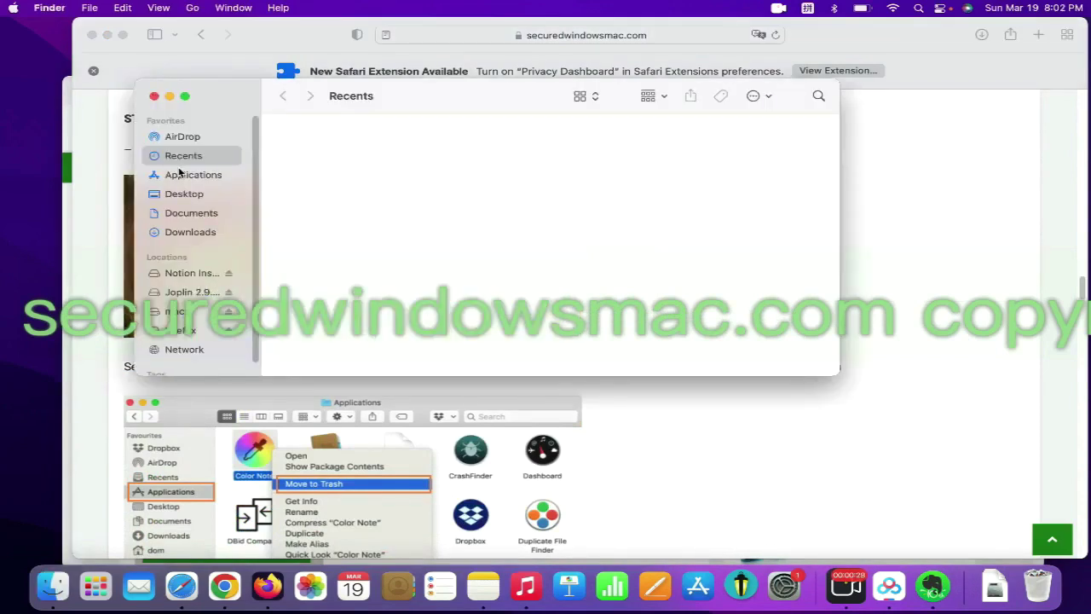
click(180, 172)
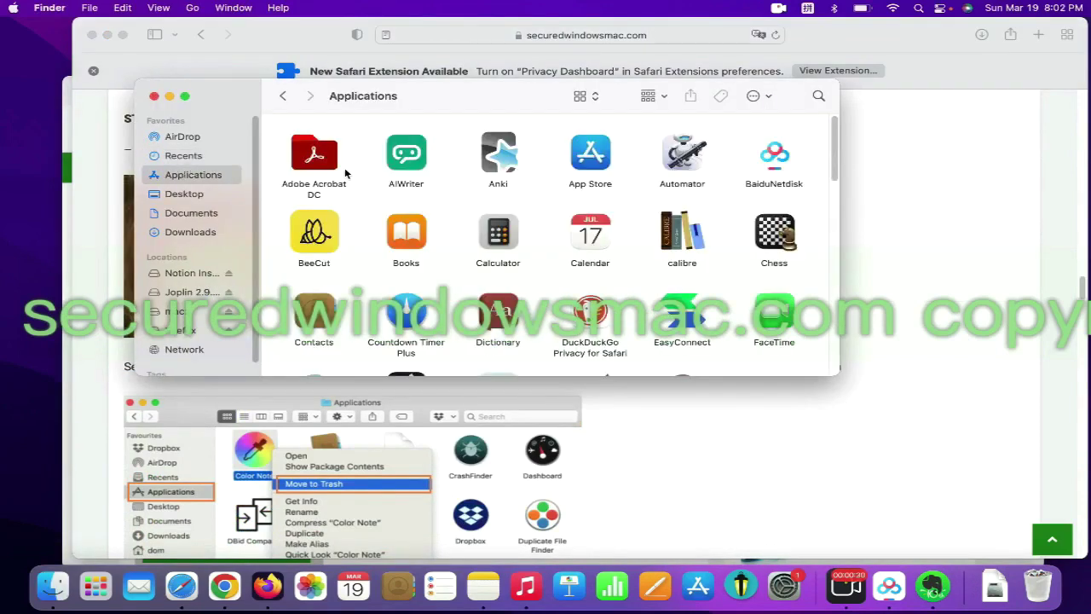
right_click(311, 220)
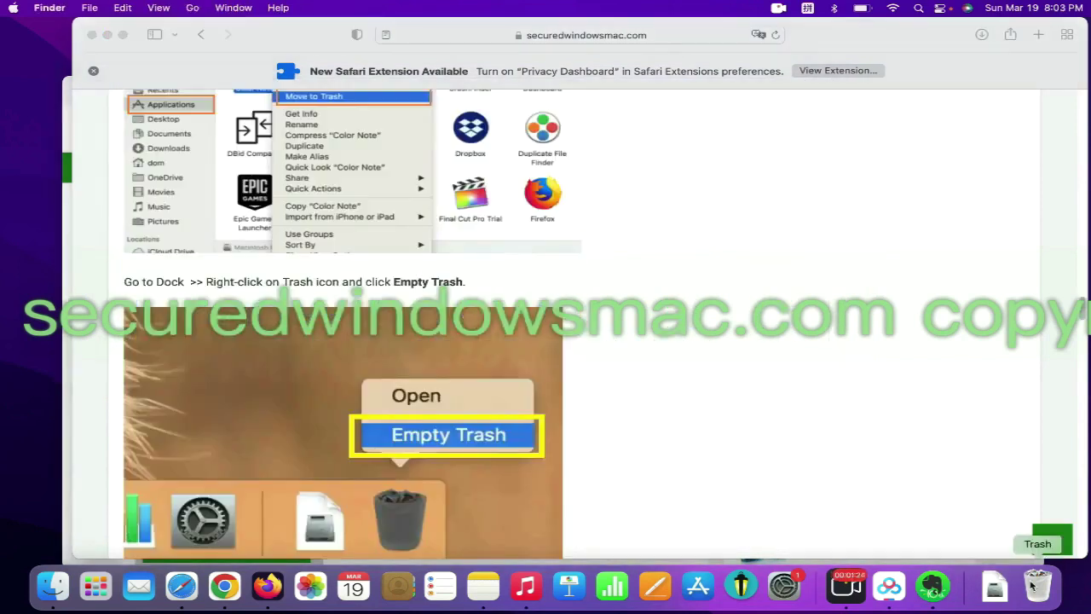
right_click(1032, 584)
click(768, 291)
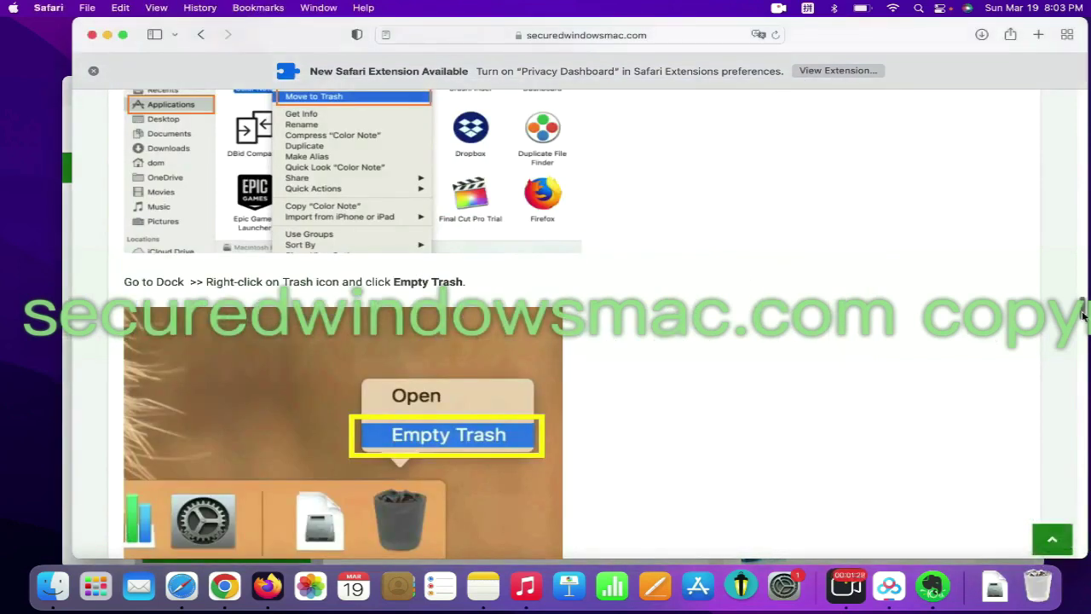
- Read the guide's STEP 2 on uninstalling suspicious extensions and open Safari's preferences
scroll(1083, 316, down, 5)
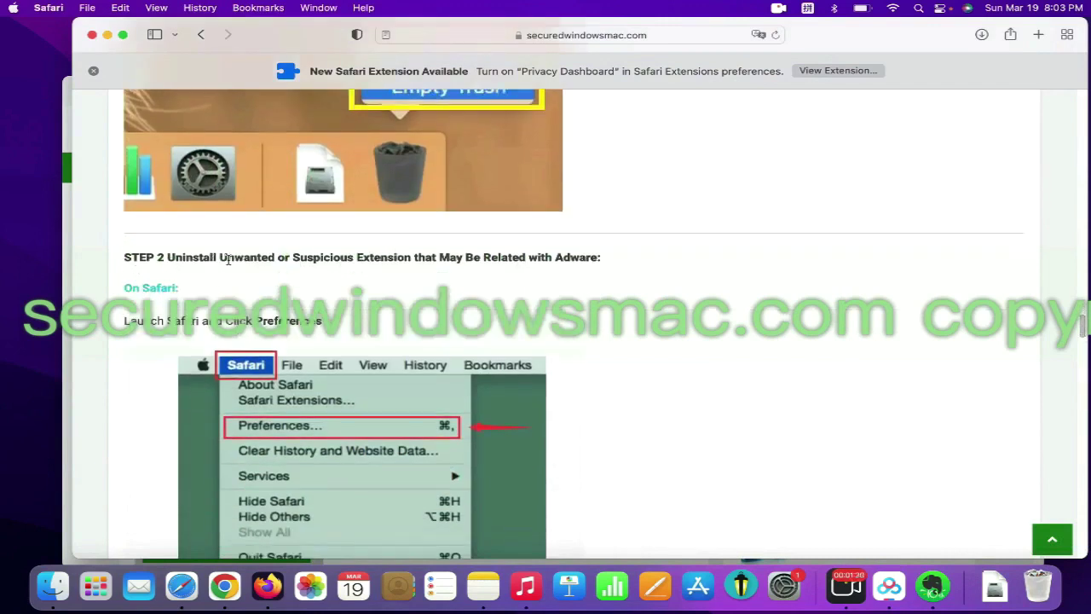
drag(413, 258, 179, 255)
click(170, 254)
scroll(154, 171, down, 1)
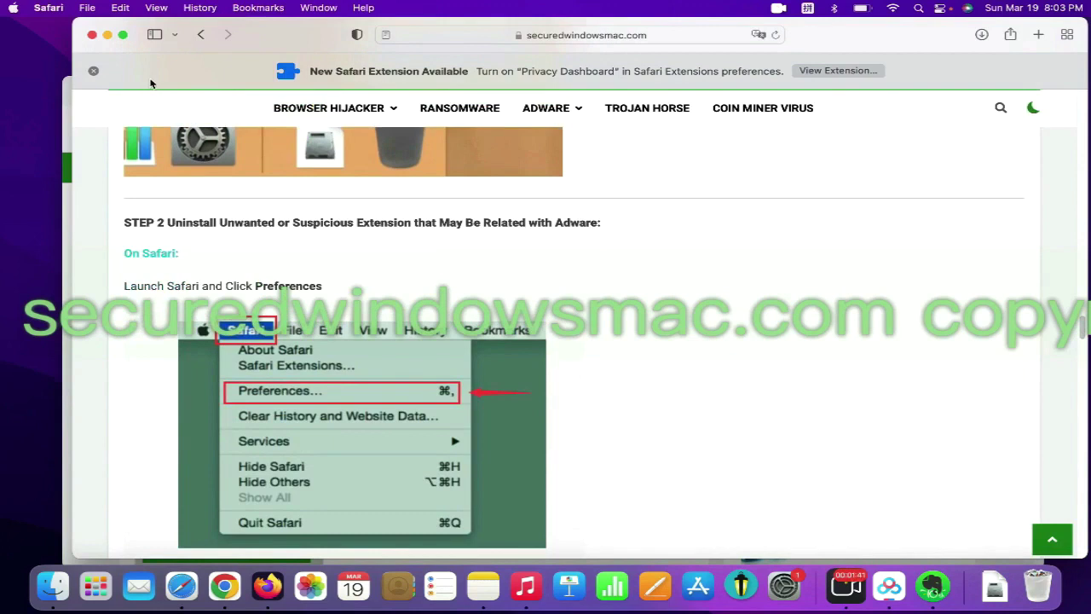
click(53, 9)
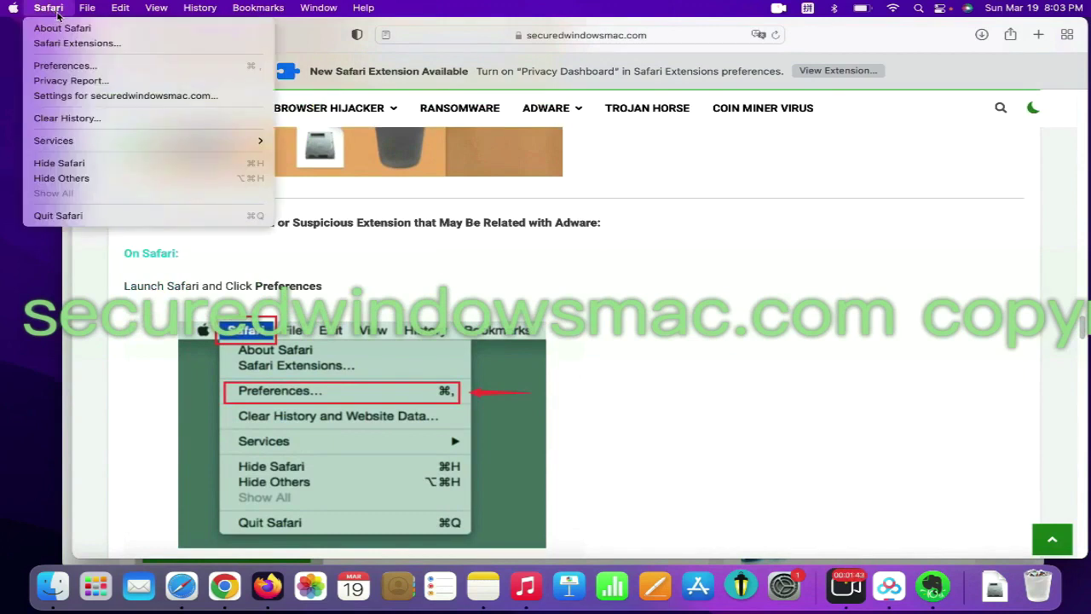
click(81, 66)
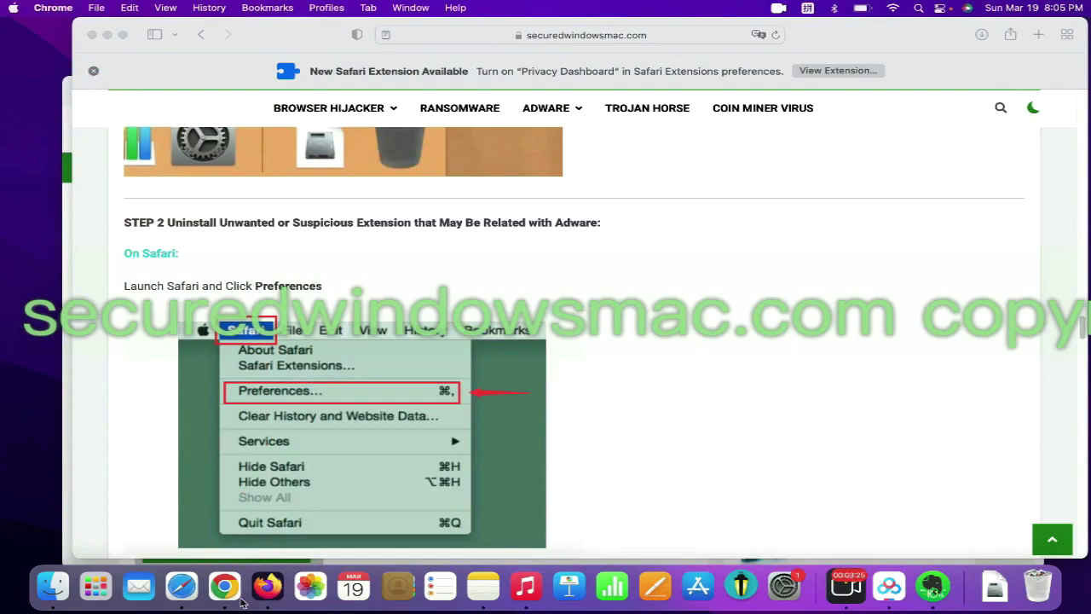
- Switch to Chrome, open its extensions list, and remove the "Netflix Party is now Teleparty" extension
click(240, 592)
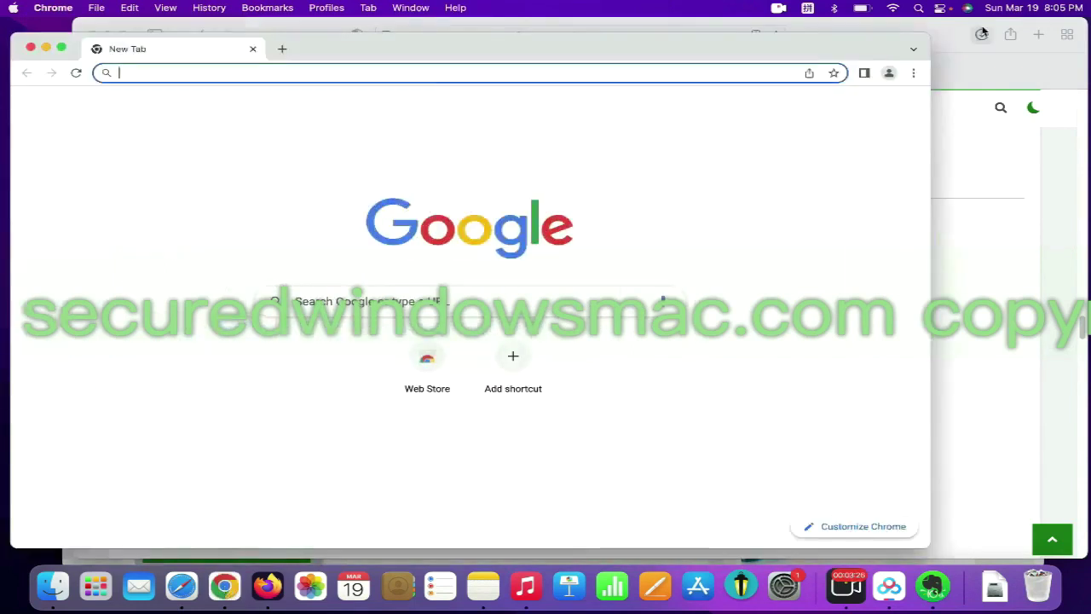
click(914, 73)
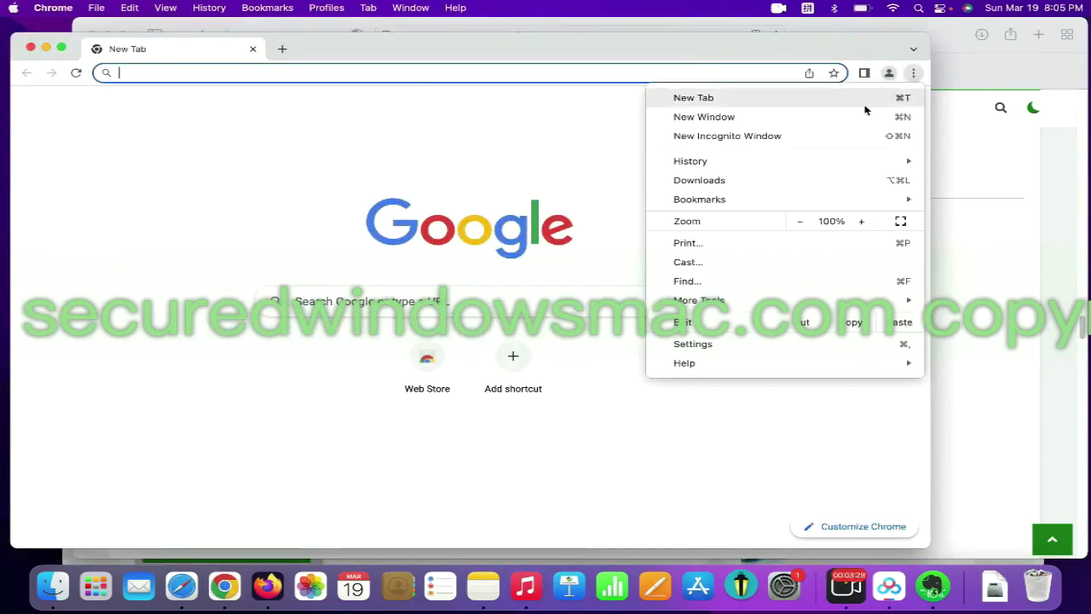
mouse_move(766, 300)
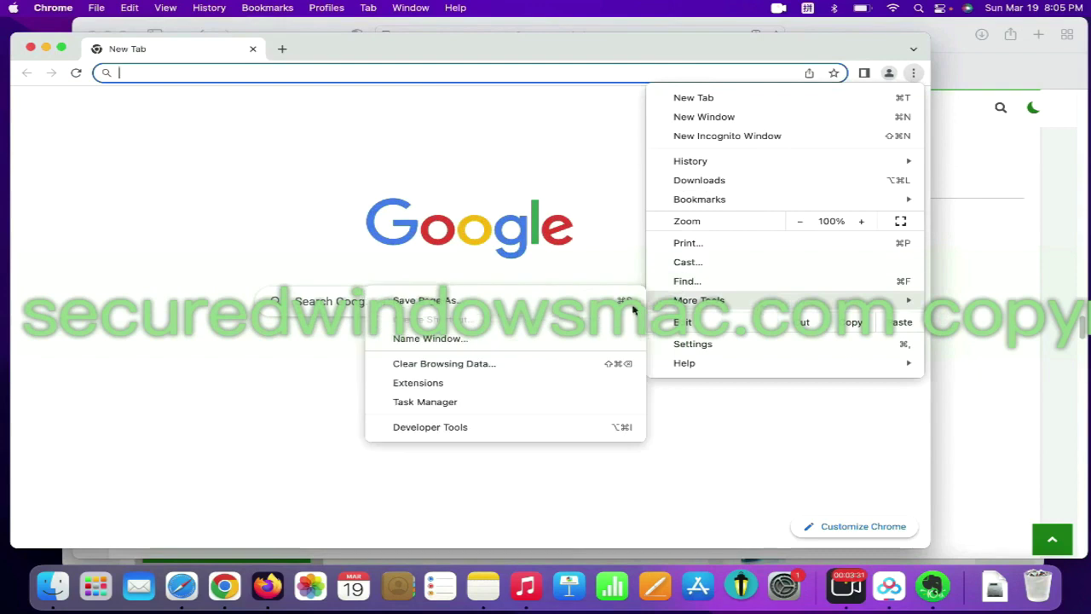
click(502, 380)
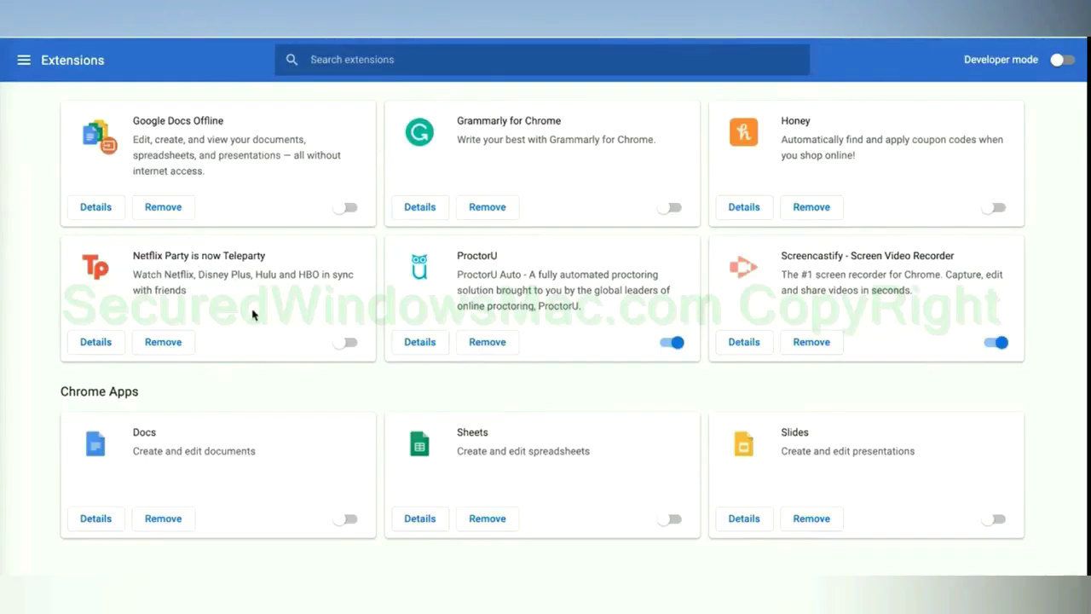
click(163, 345)
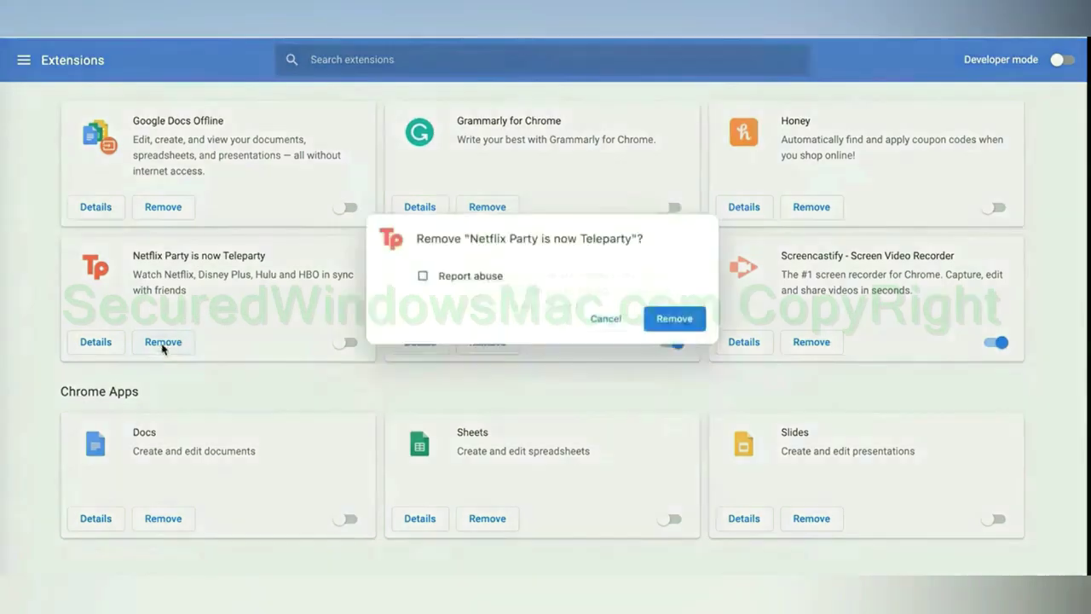
click(675, 334)
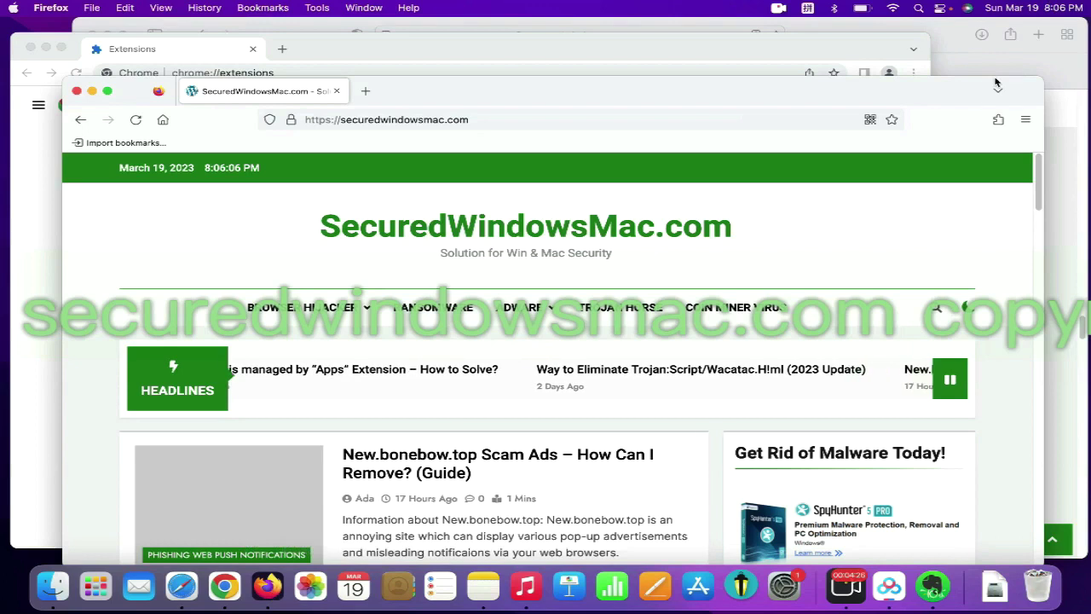
- In Firefox, open the extension manager and show the options for Presearch.com Search Extension
click(999, 119)
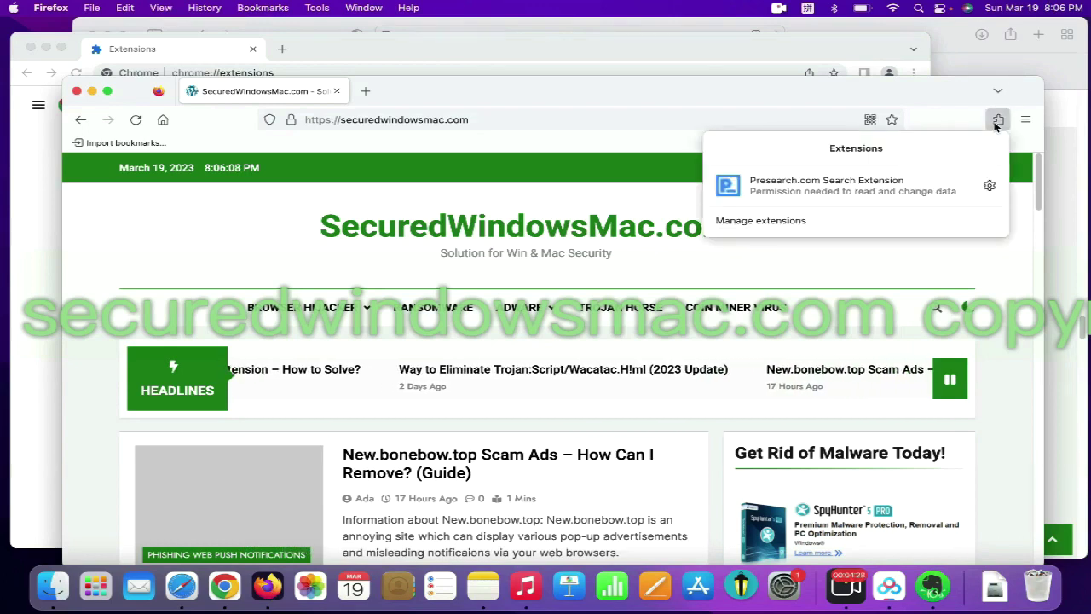
click(822, 217)
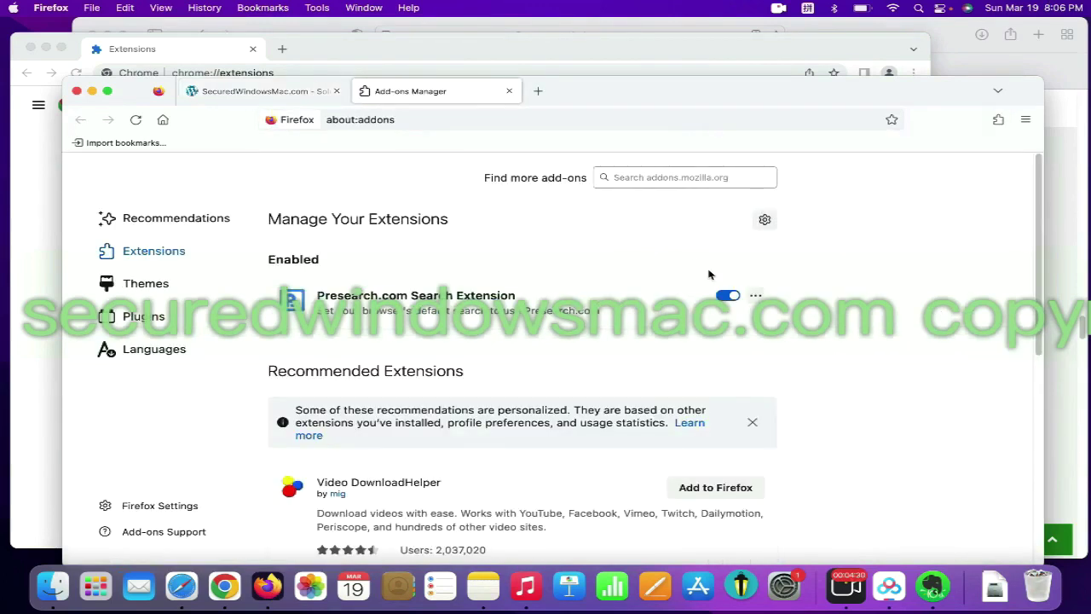
click(754, 295)
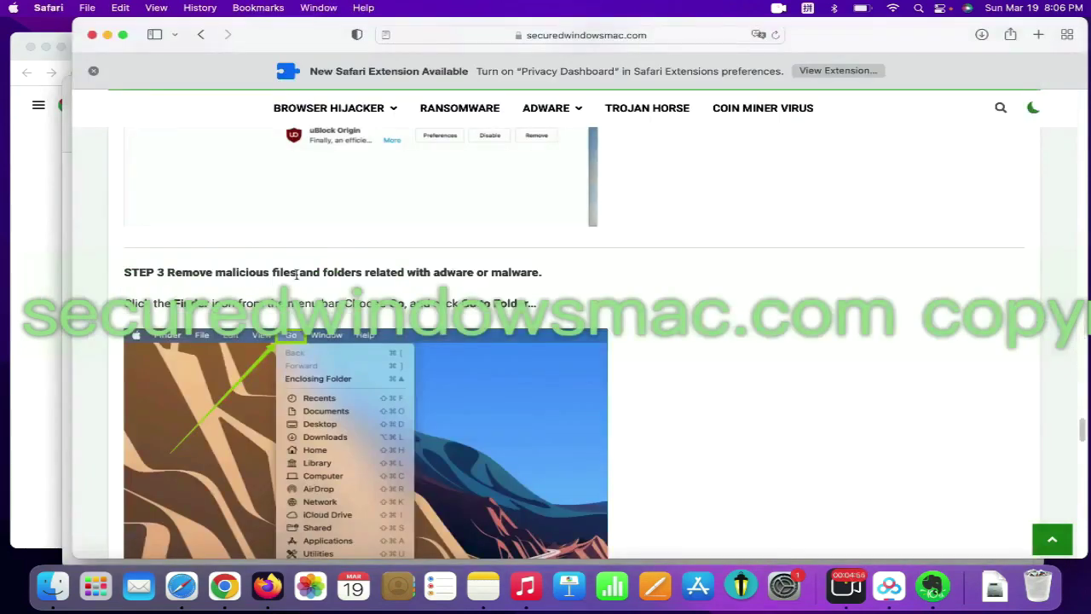
- Following the guide's STEP 3, open /Library/LaunchAgents/ in Finder and move com.enigmasoft.spyhunter.plist to the Trash
drag(297, 273, 215, 273)
click(209, 260)
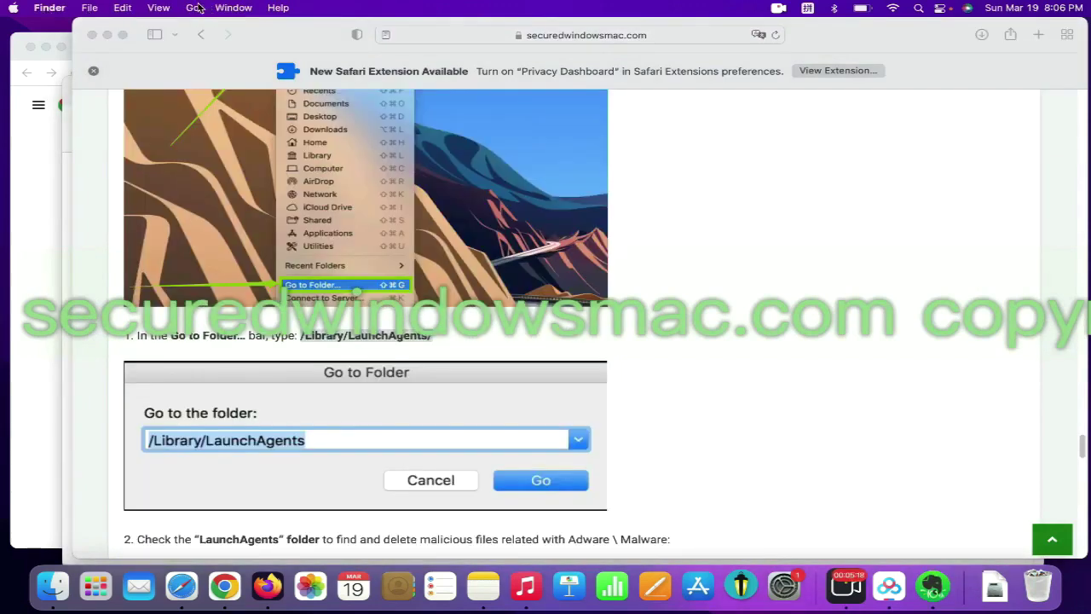
click(196, 7)
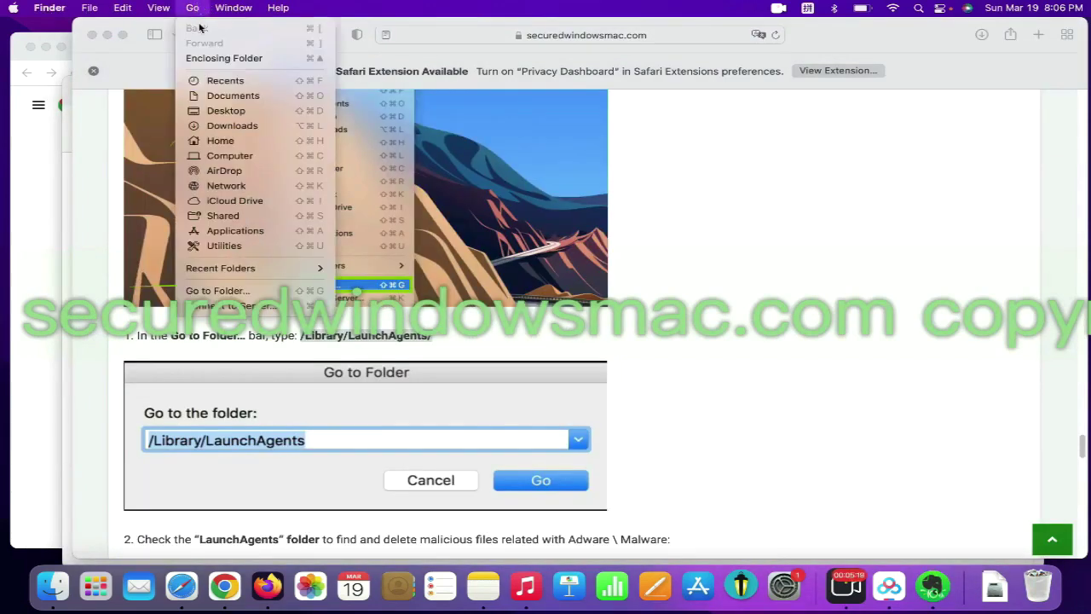
click(259, 294)
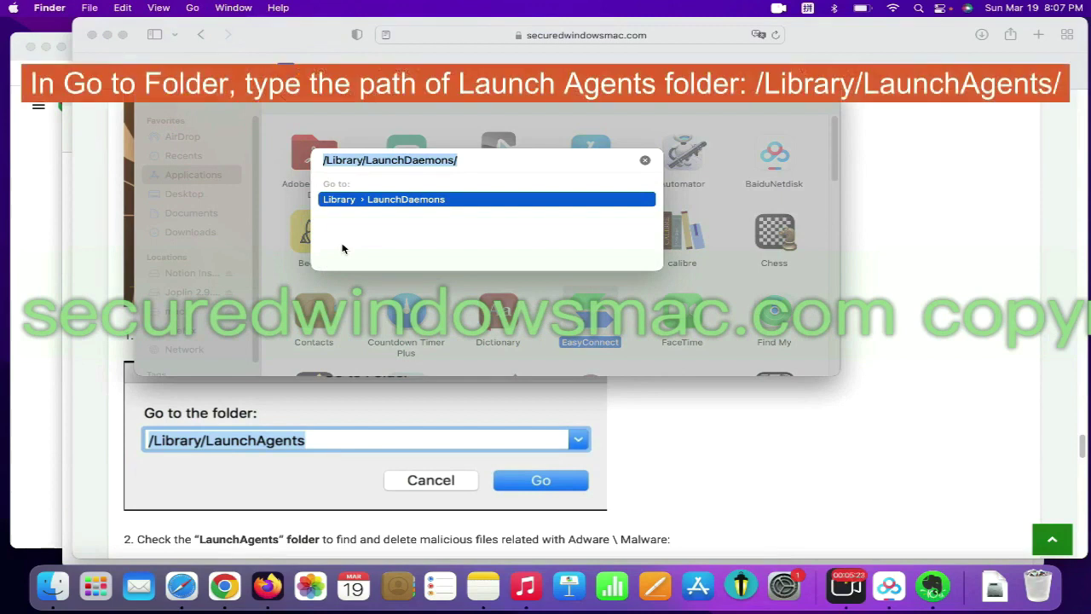
text(/Library/LaunchAgents/)
key(Return)
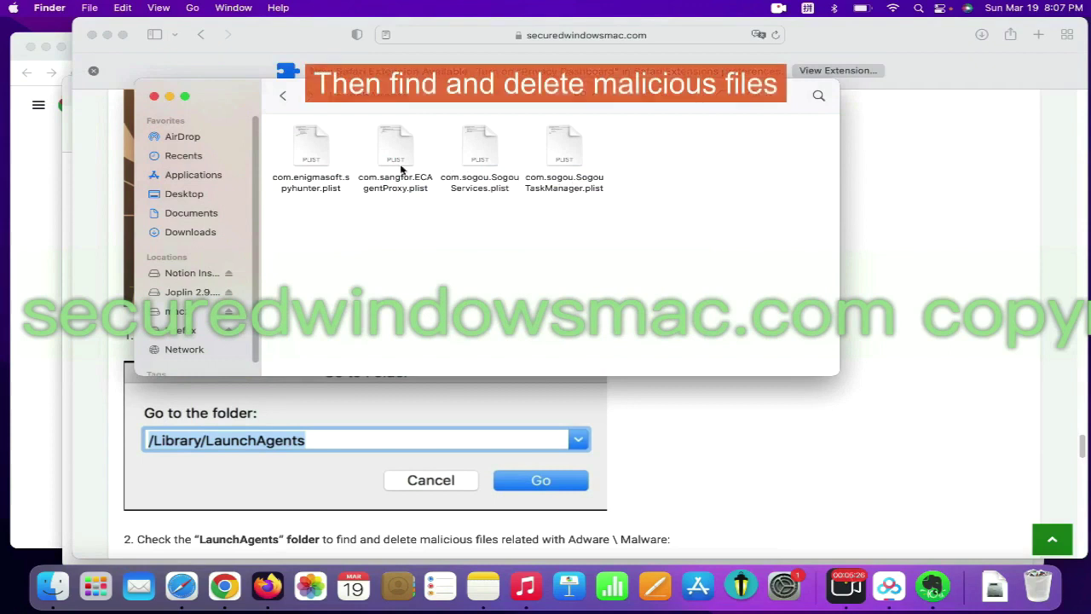
right_click(331, 167)
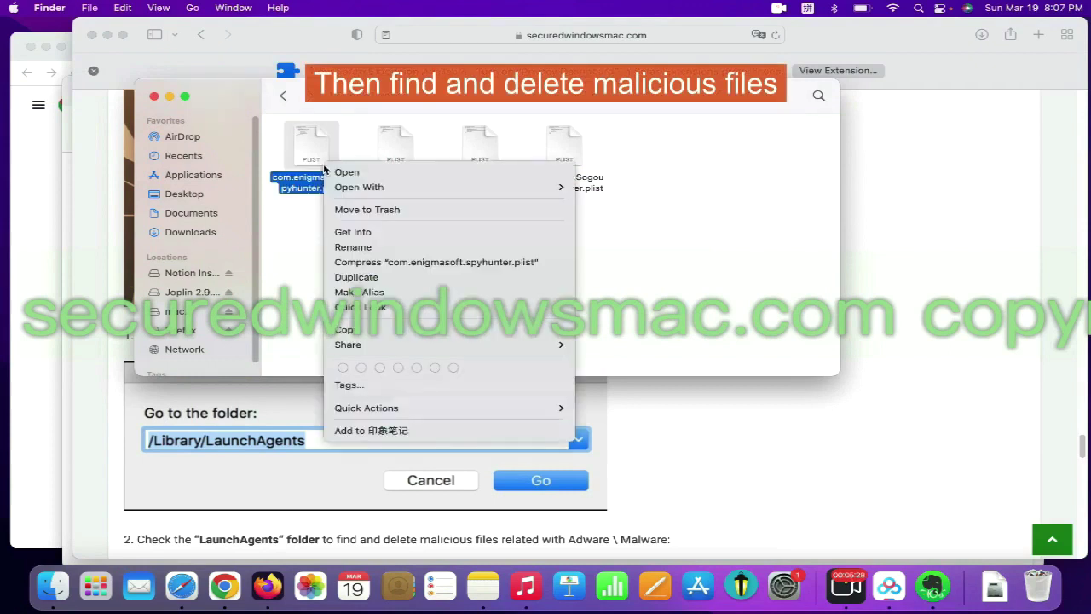
click(371, 209)
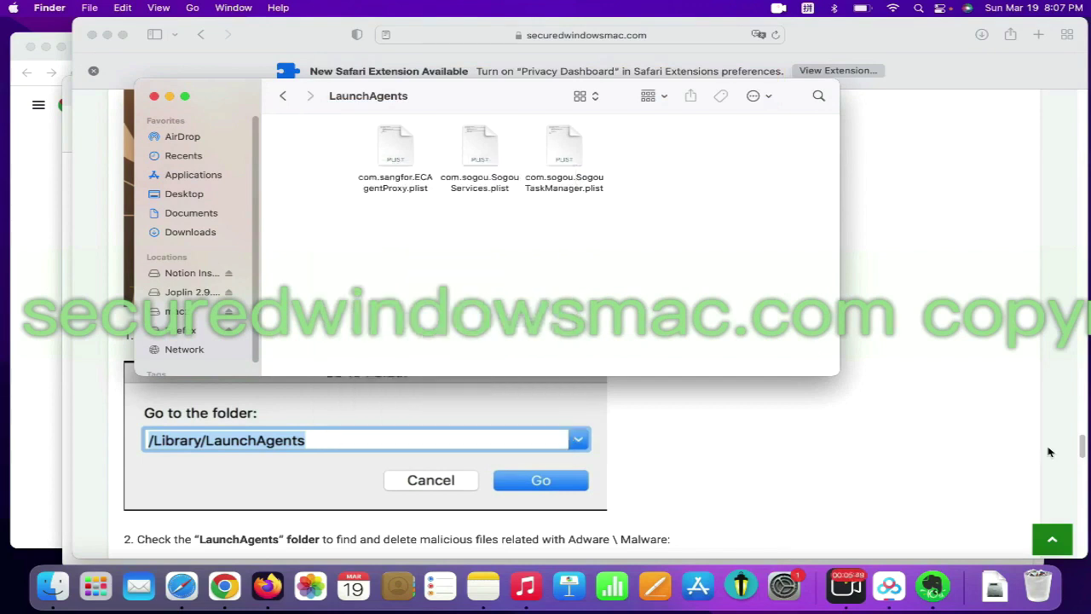
- Copy the path ~/Library/Application Support/ from the guide and go to that folder in Finder
click(794, 427)
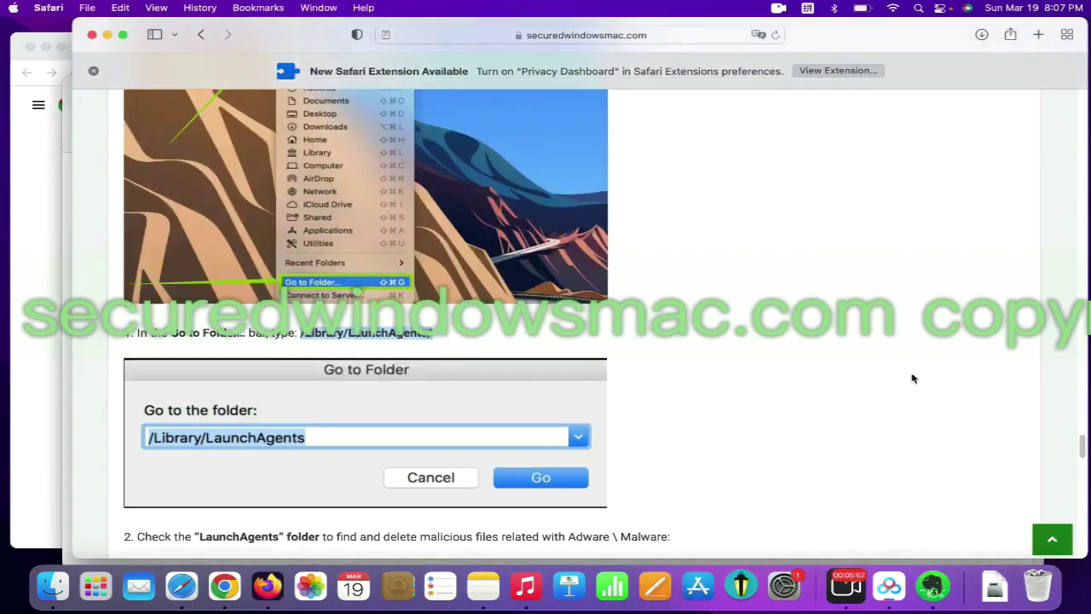
scroll(912, 379, down, 2)
scroll(912, 379, down, 10)
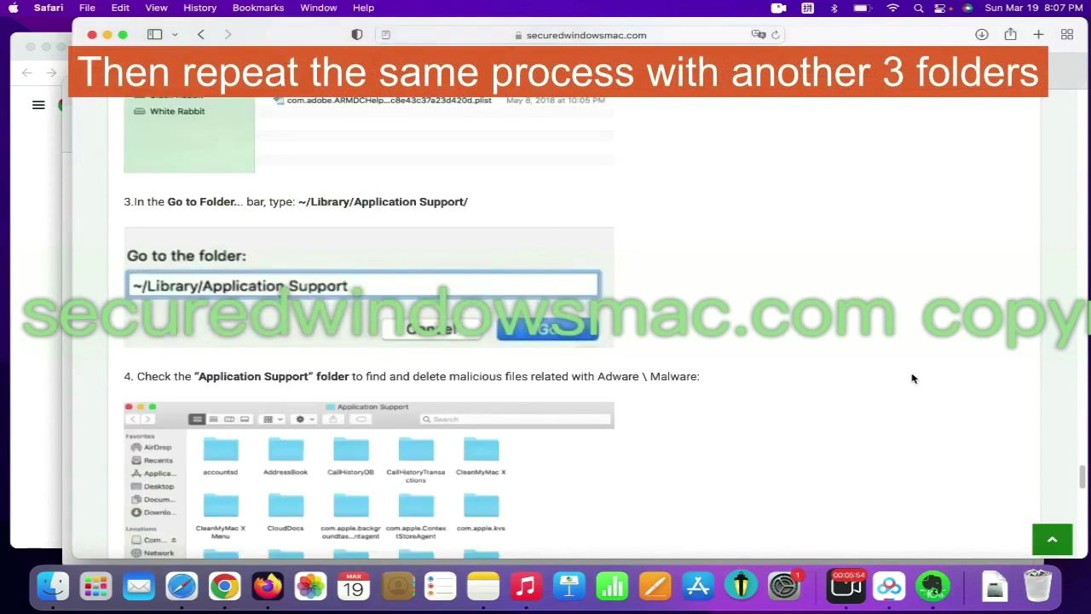
drag(297, 154, 503, 156)
key(super+c)
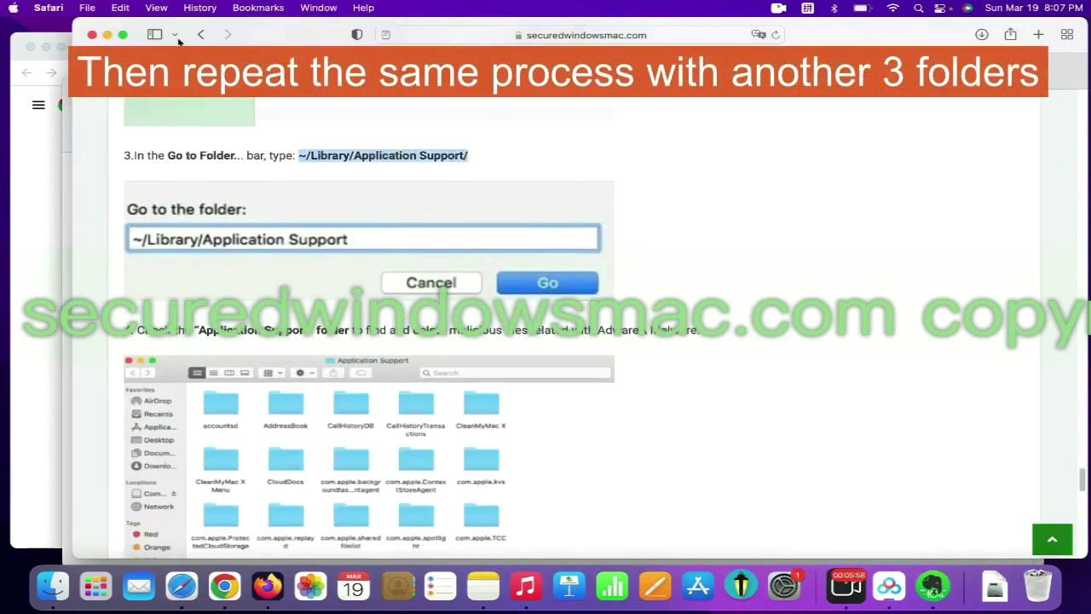
click(193, 8)
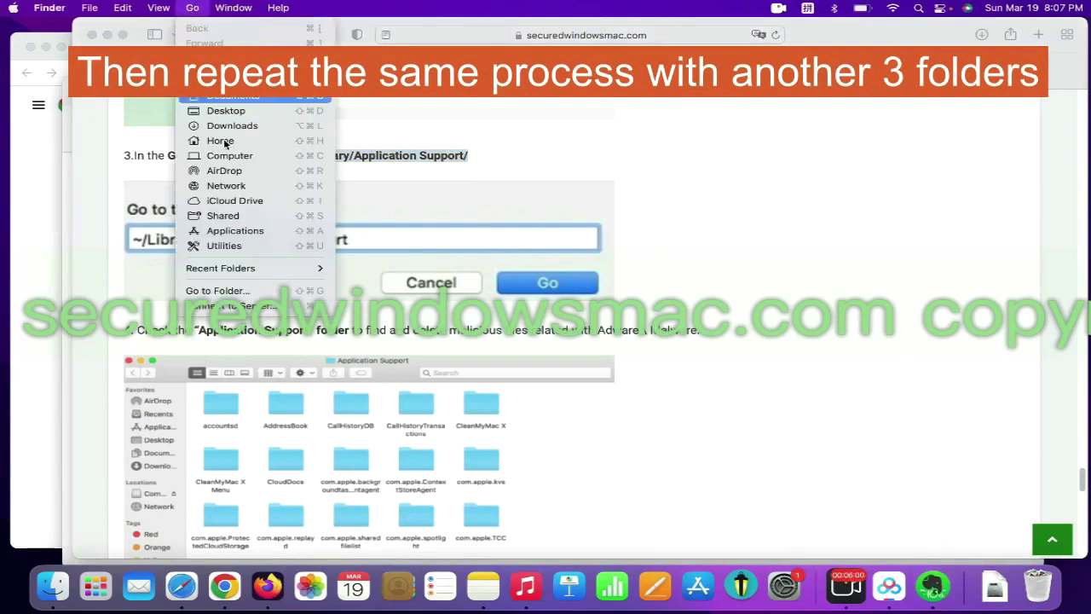
click(255, 290)
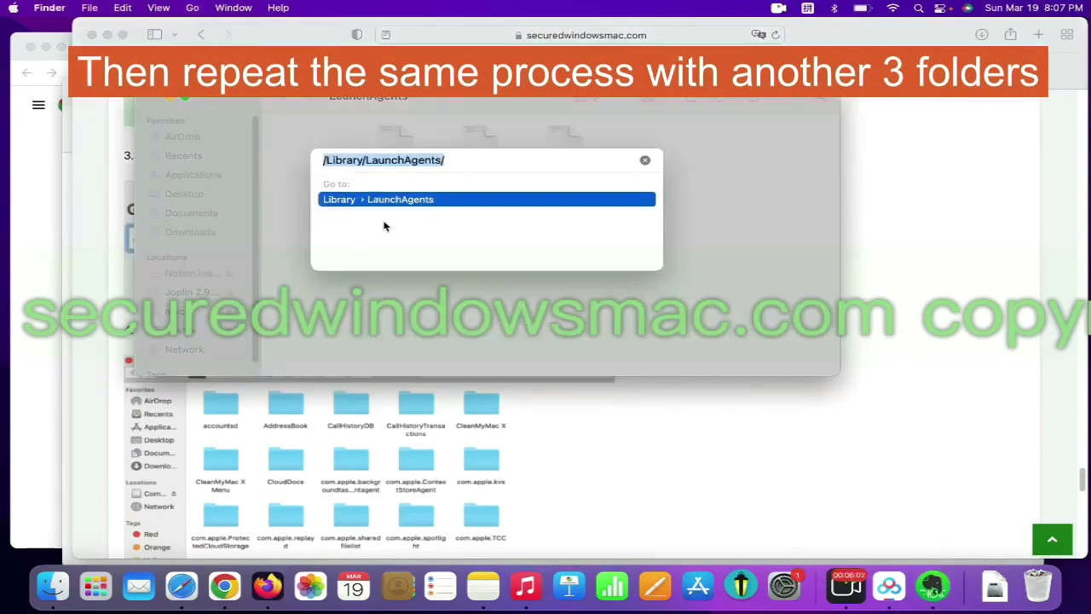
key(super+v)
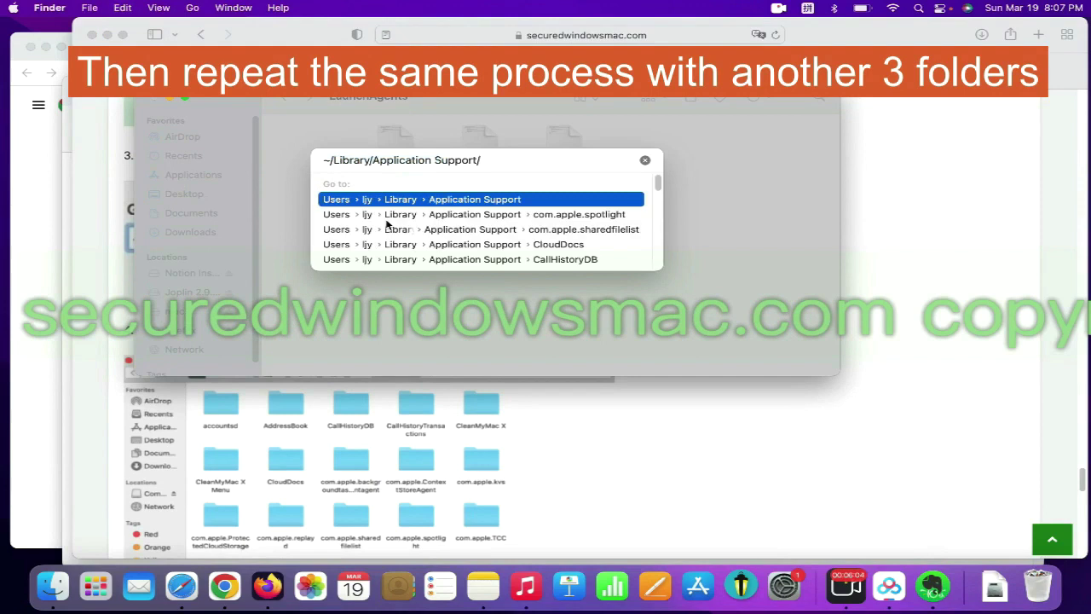
key(Return)
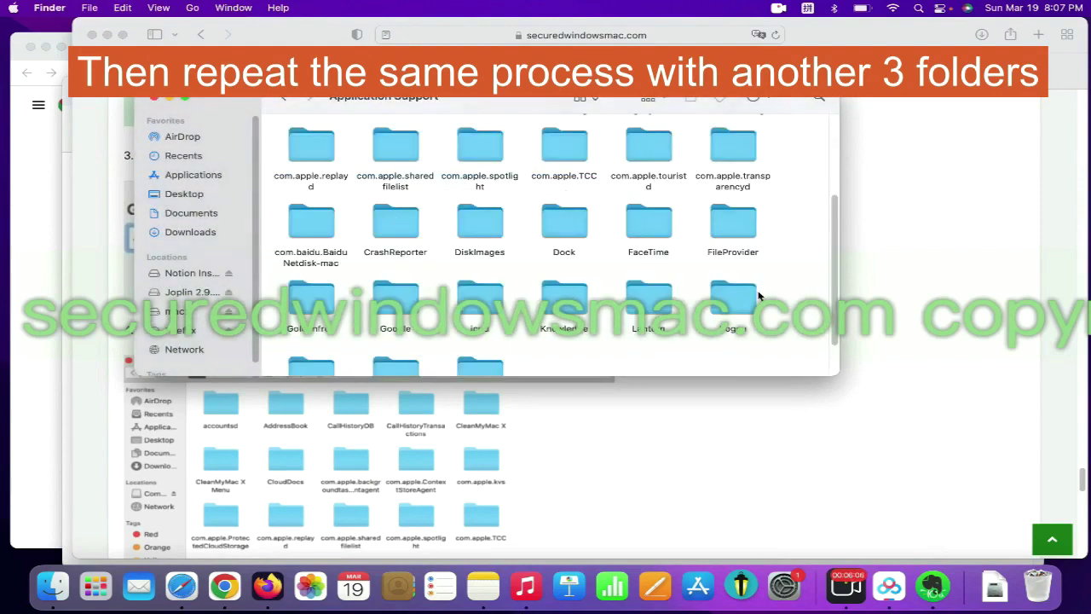
- Show the options for the Goldenfrog folder in Application Support and return to the guide in Safari
scroll(576, 232, up, 1)
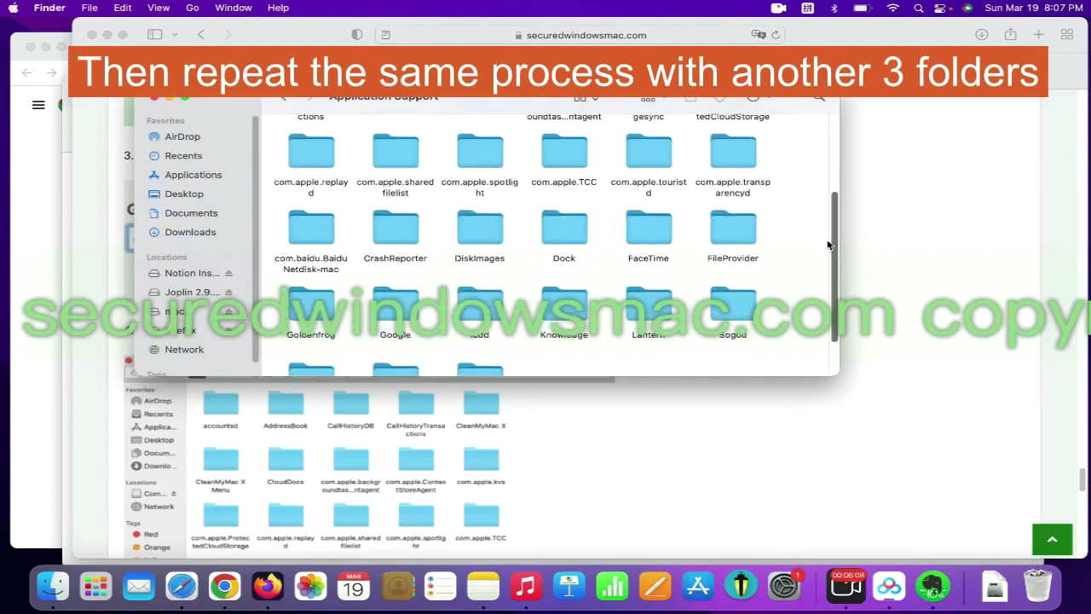
right_click(319, 314)
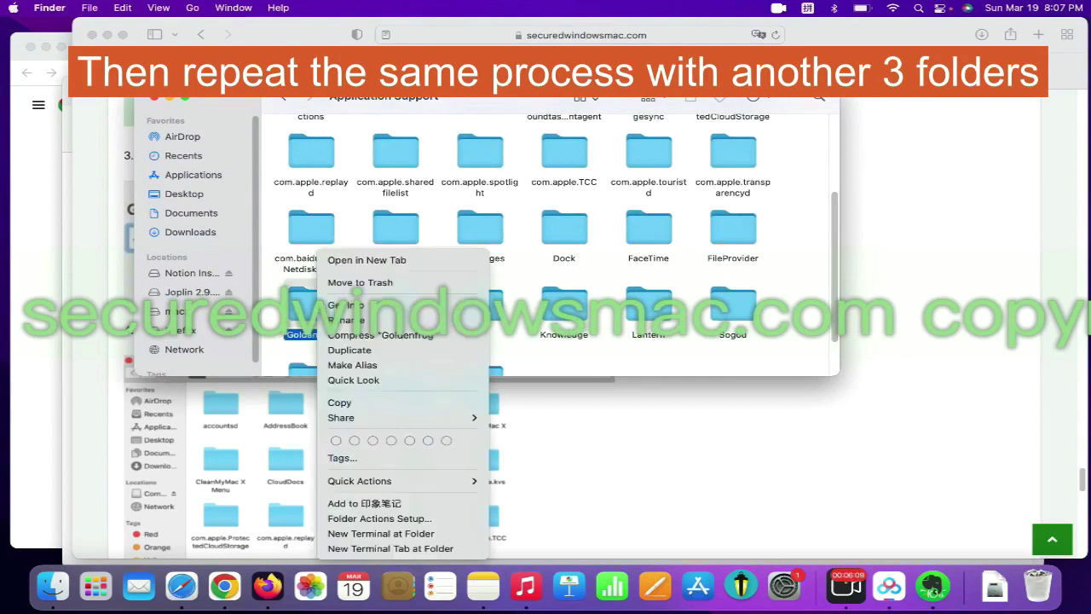
click(358, 284)
click(859, 198)
- Copy the path ~/Library/LaunchAgents from the guide's item 5 and go to that folder in Finder
scroll(702, 350, down, 1)
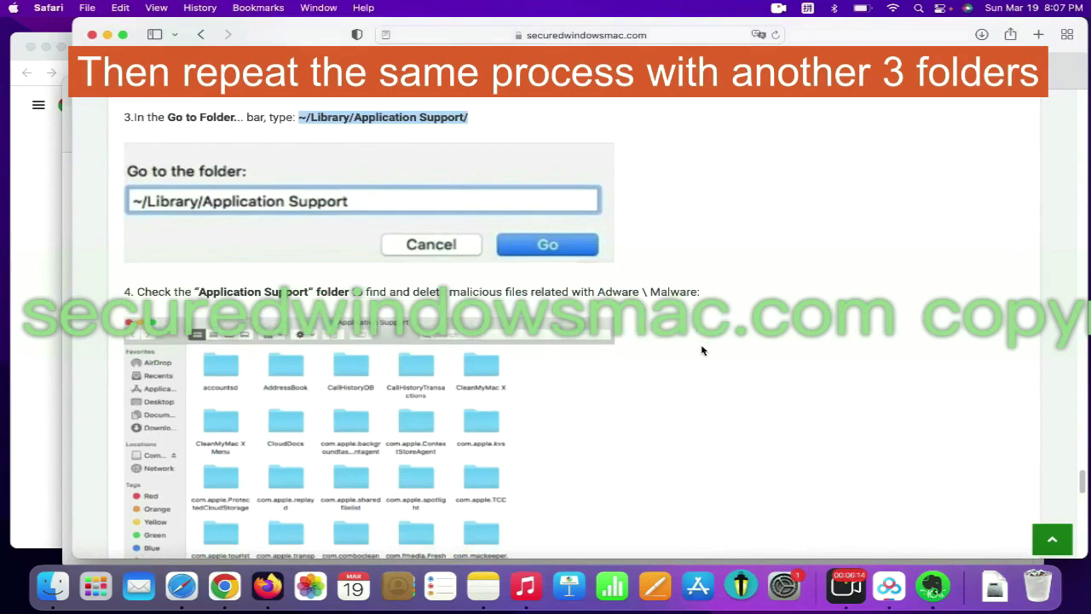
scroll(703, 350, down, 6)
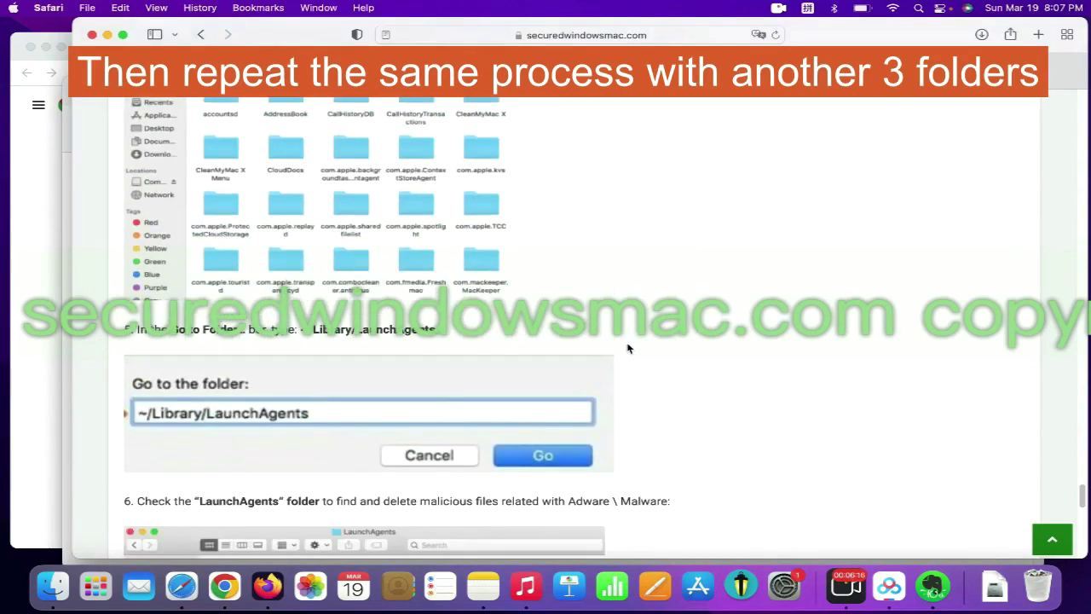
drag(300, 335, 457, 335)
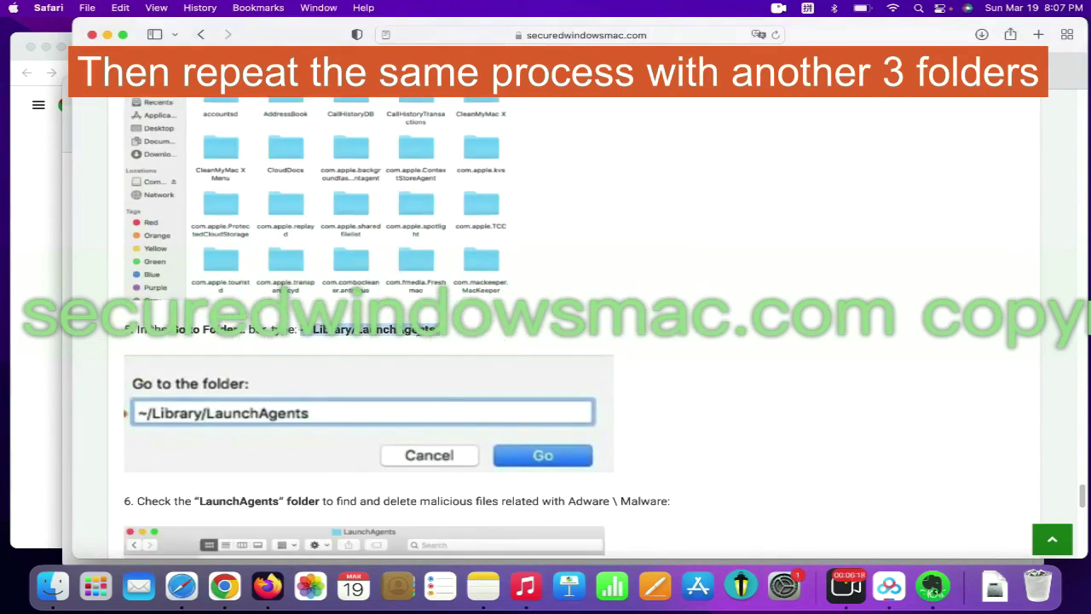
right_click(418, 334)
click(439, 389)
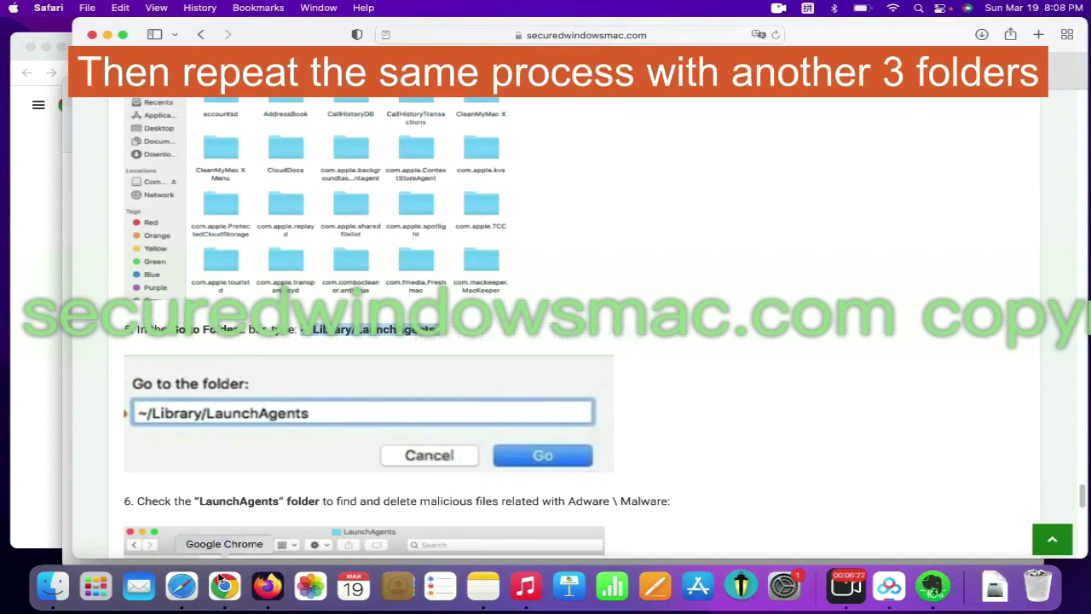
click(53, 586)
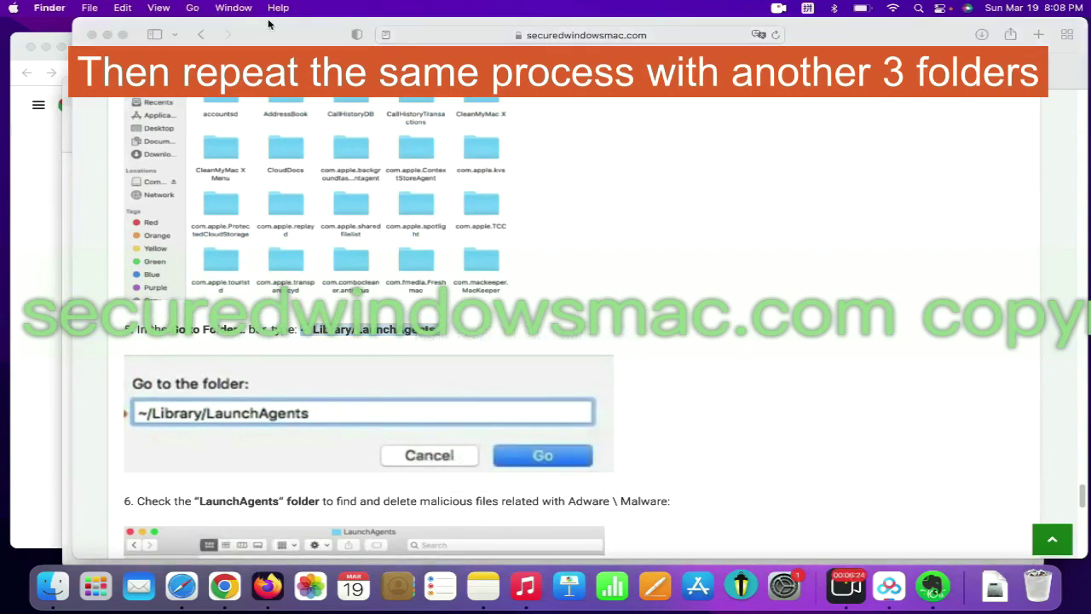
click(192, 8)
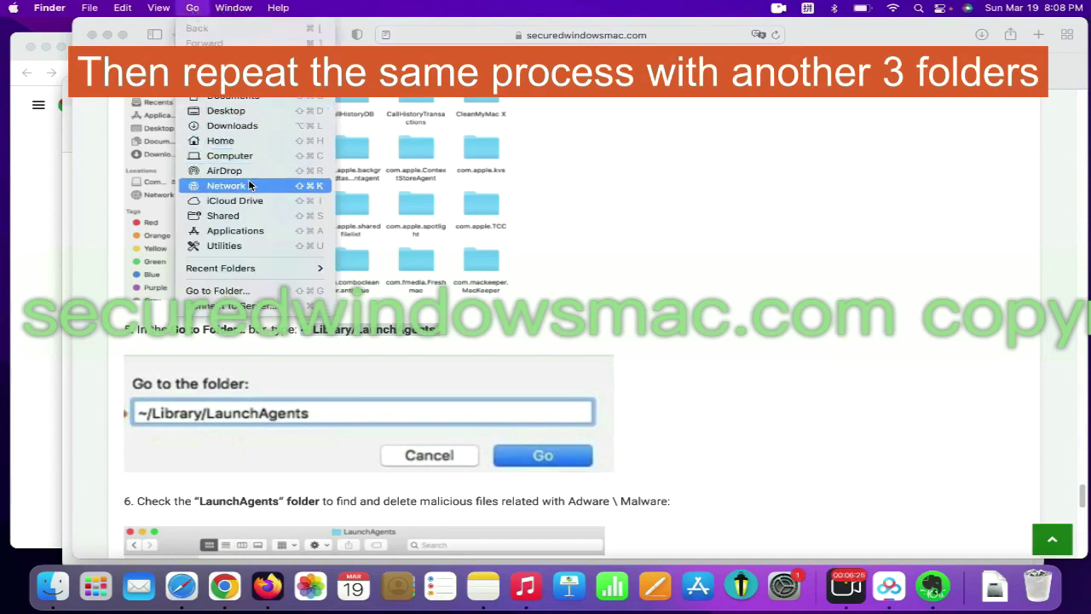
click(264, 291)
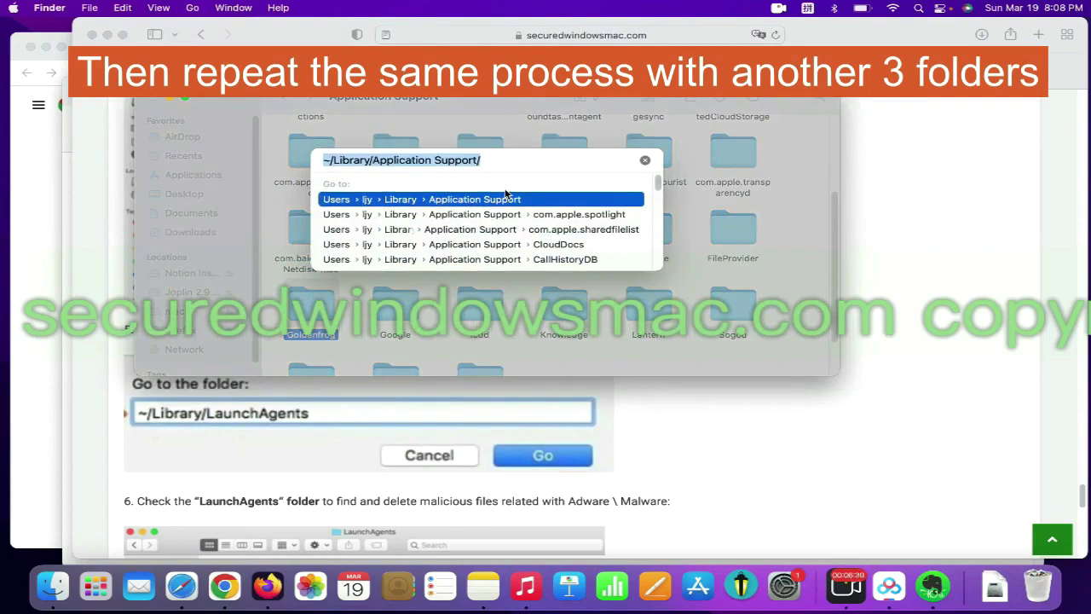
key(super+v)
key(Return)
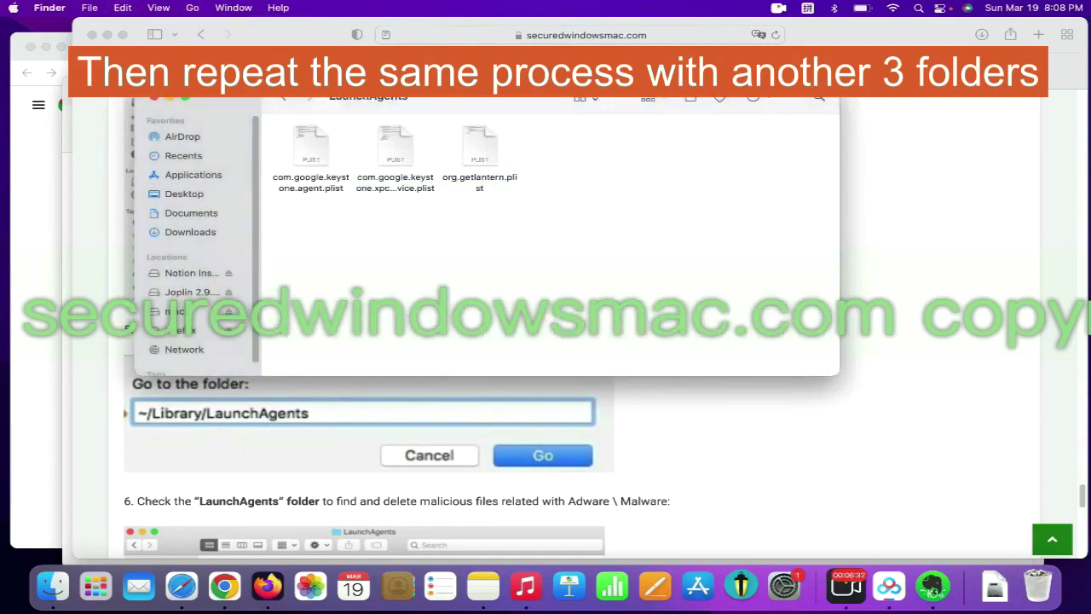
- Show the options for org.getlantern.plist and return to the guide's item 7 on /Library/LaunchDaemons/
right_click(459, 179)
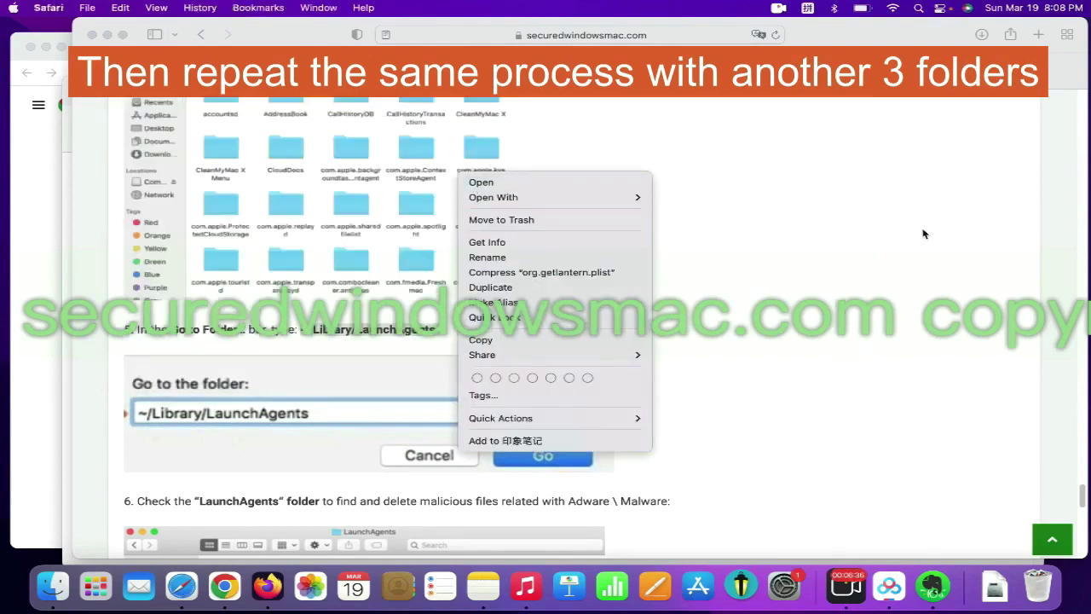
click(923, 233)
scroll(736, 404, down, 5)
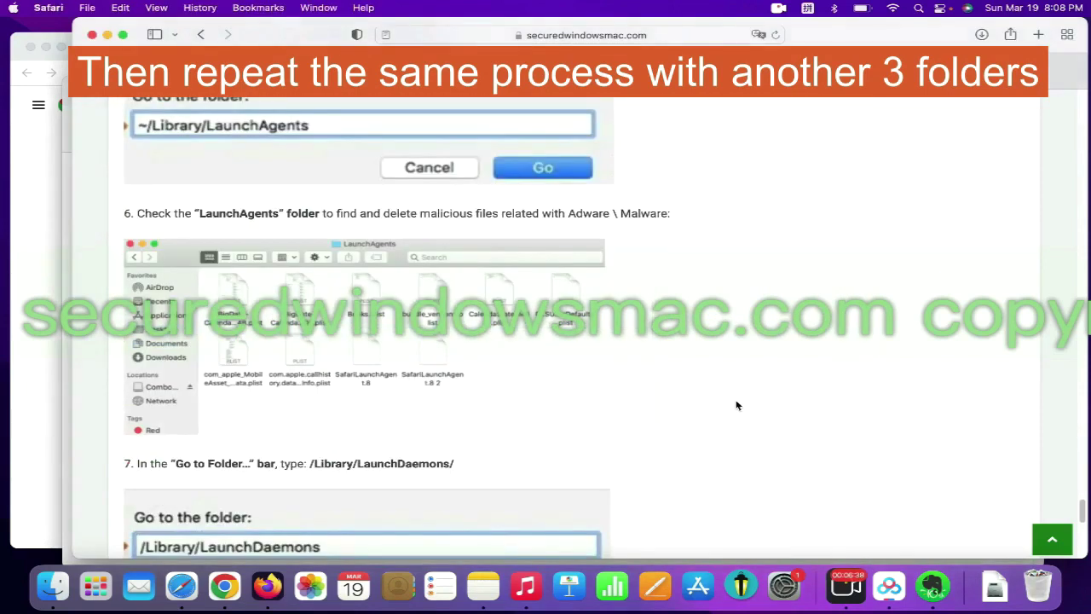
scroll(738, 406, down, 2)
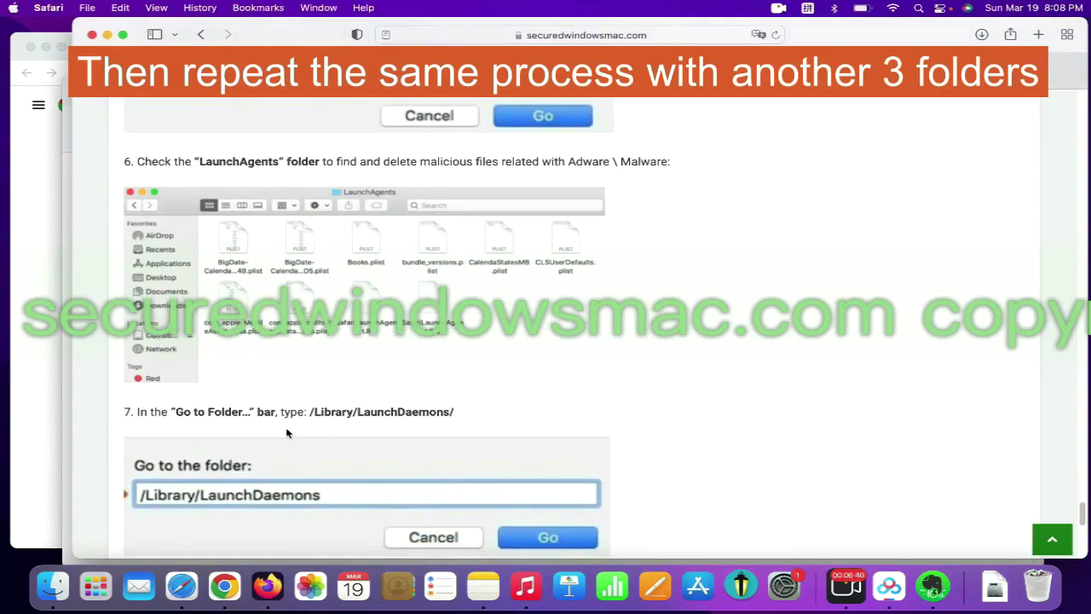
- Copy the path /Library/LaunchDaemons/ from the guide's item 7 and go to that folder in Finder
drag(312, 413, 470, 412)
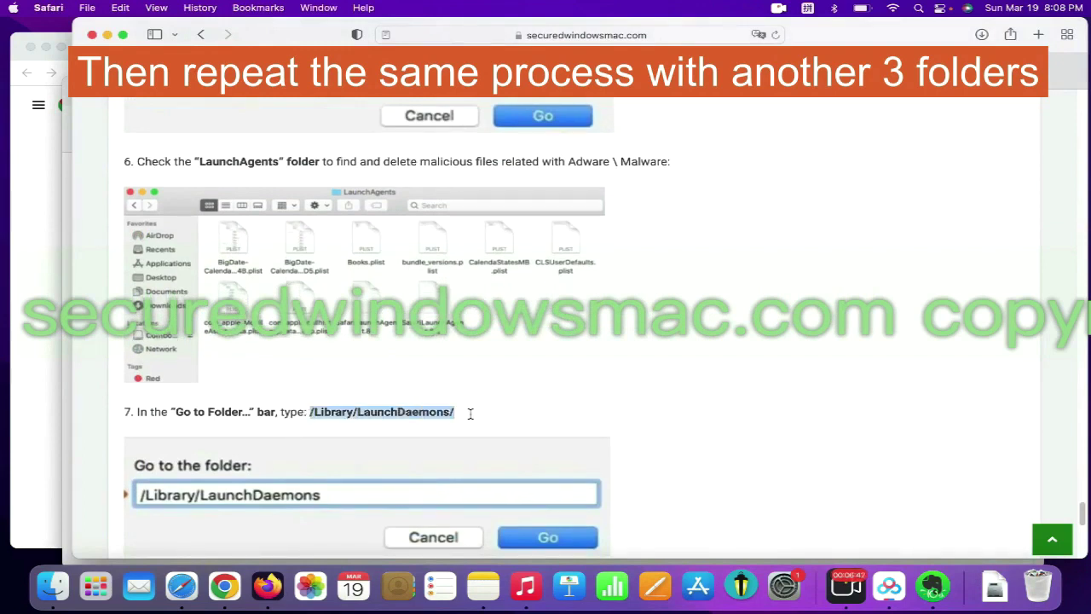
right_click(438, 412)
click(482, 466)
click(39, 555)
click(192, 7)
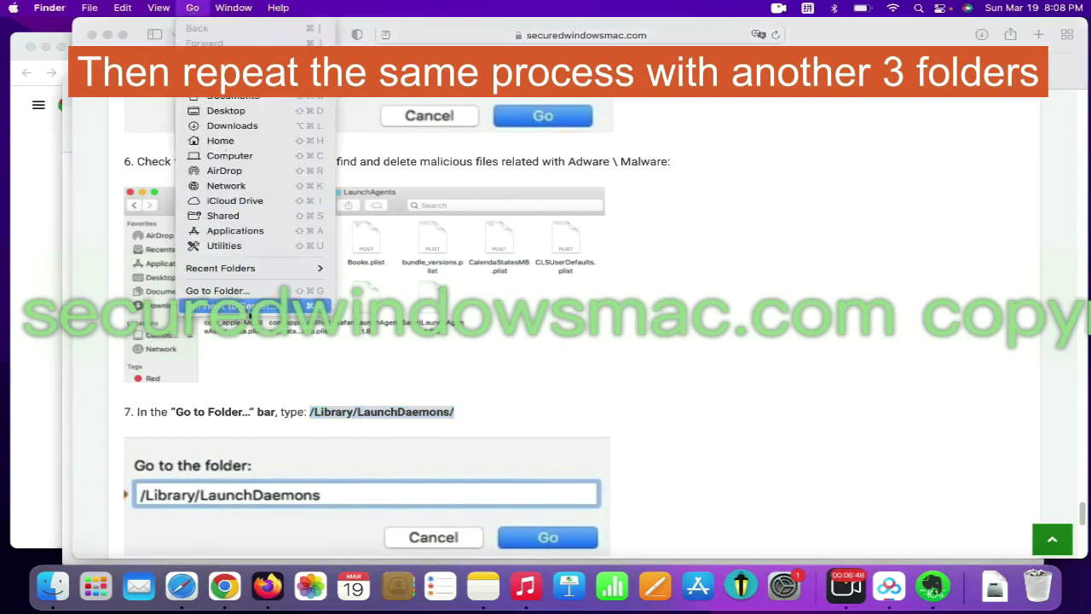
click(251, 298)
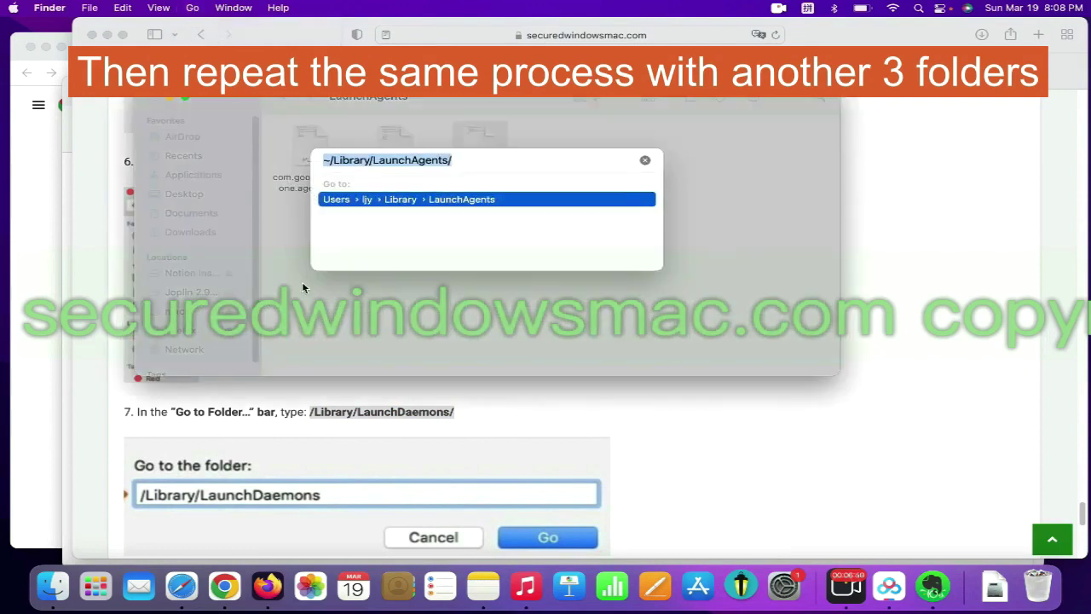
key(super+v)
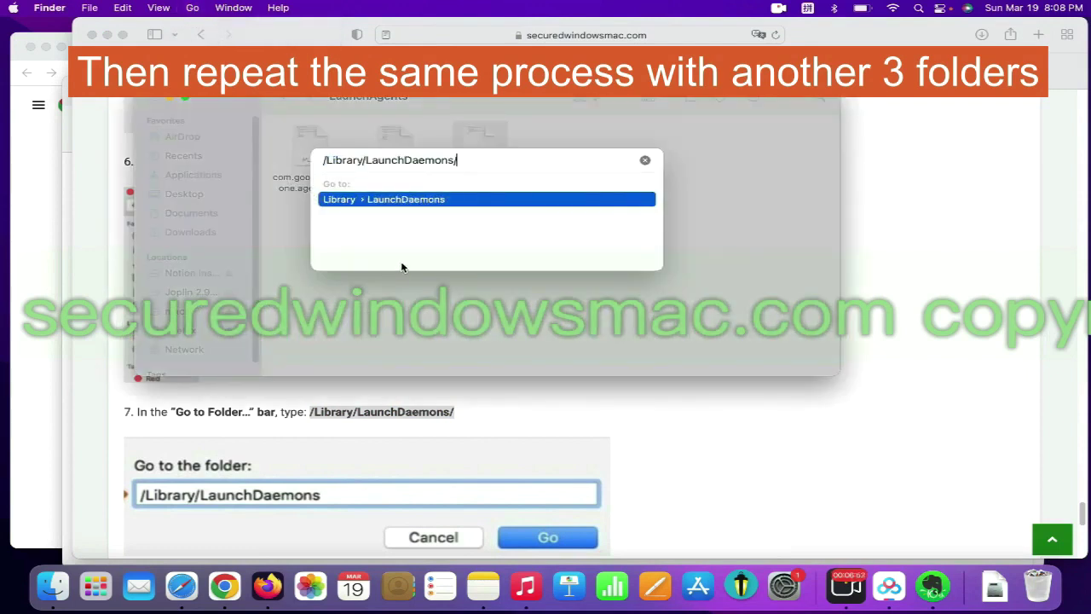
key(Return)
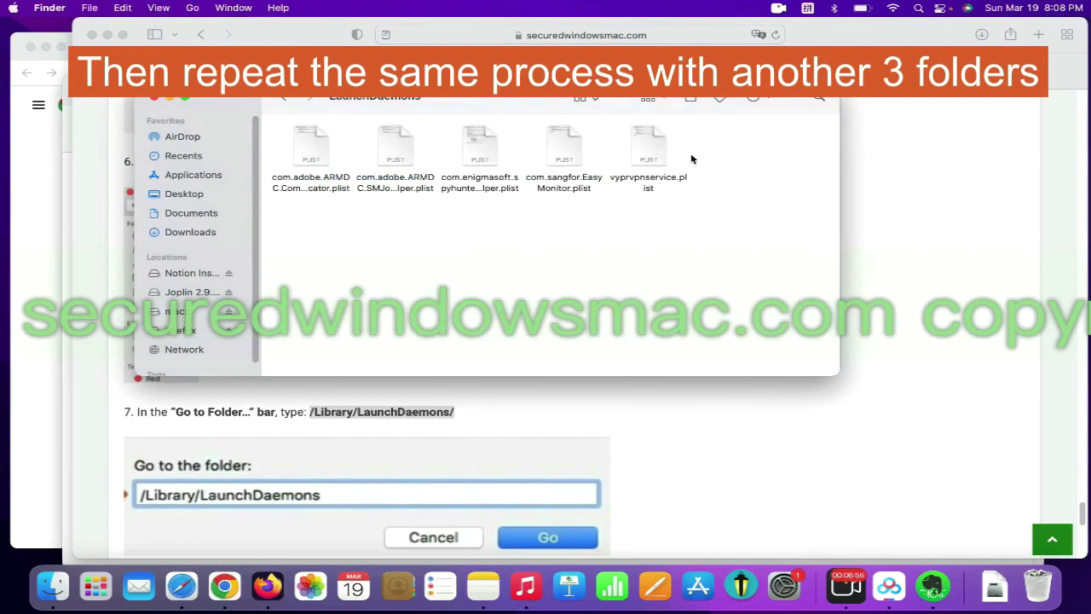
- Show the options for vyprvpnservice.plist in LaunchDaemons and return to the guide's item 8 in Safari
right_click(658, 160)
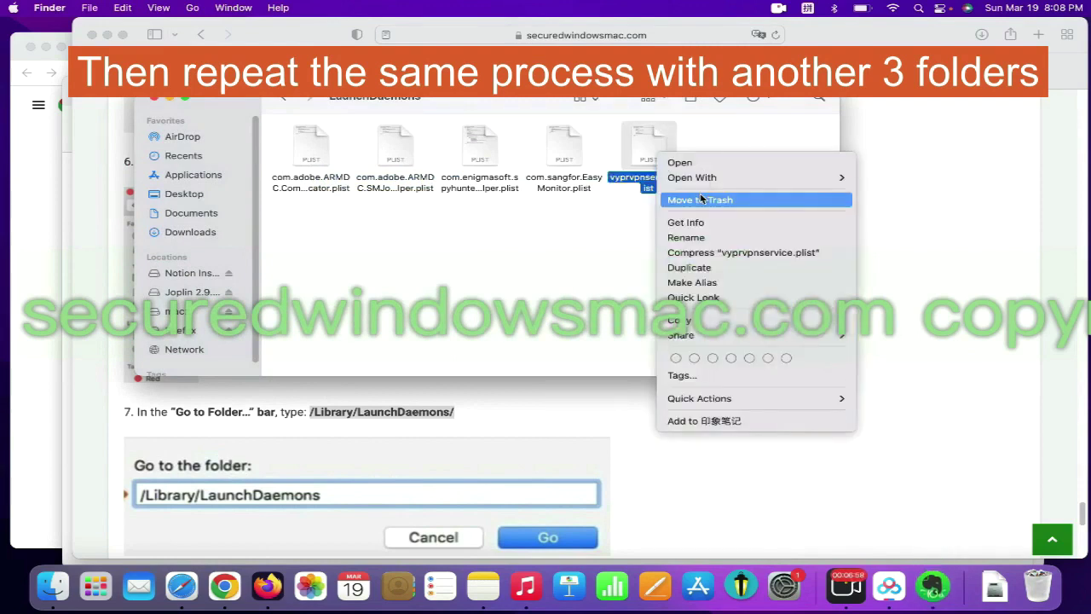
click(981, 329)
scroll(976, 332, down, 5)
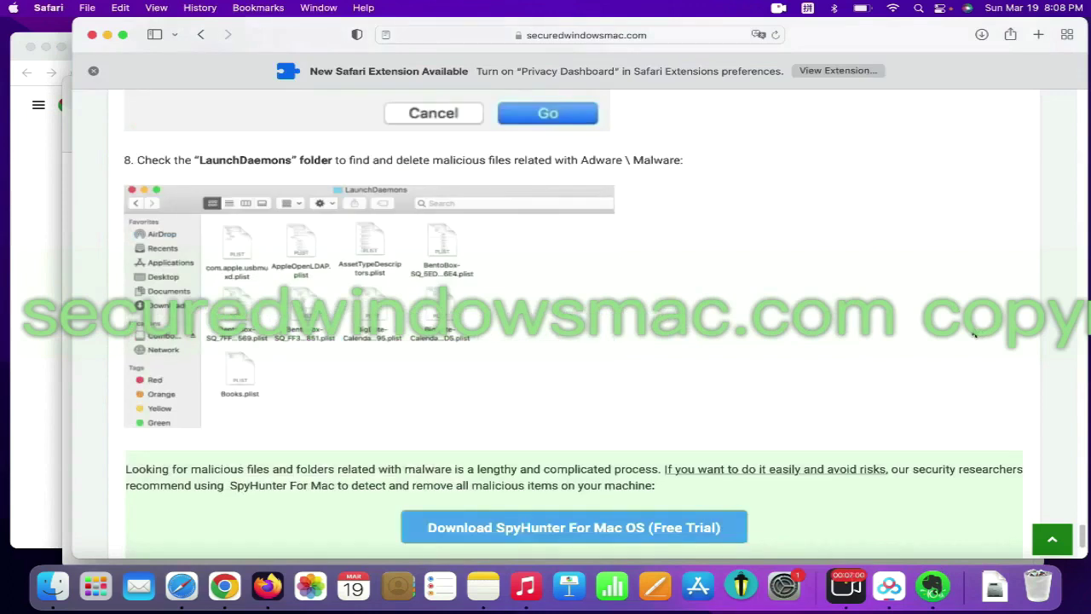
- Highlight the guide's note about the lengthy malicious-file search and open the SpyHunter for Mac OS free trial download
scroll(975, 336, down, 1)
drag(1021, 443, 333, 421)
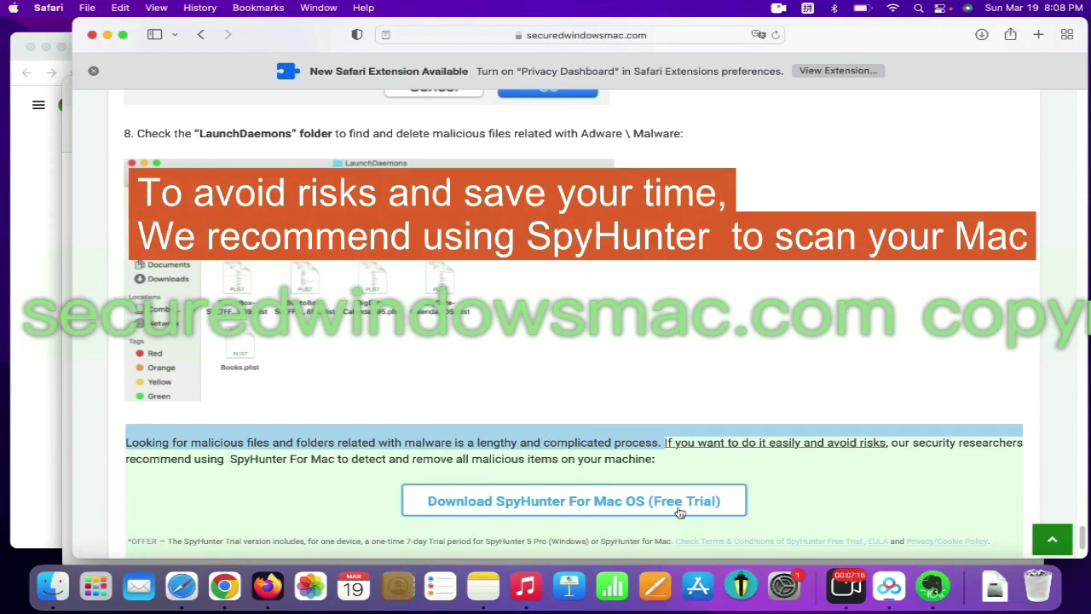
click(679, 512)
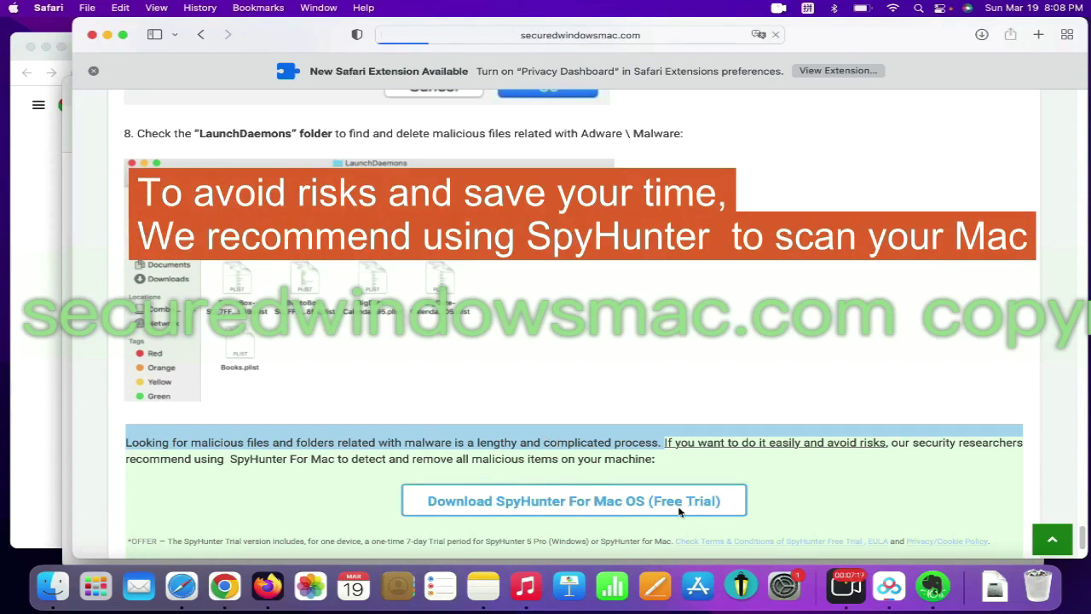